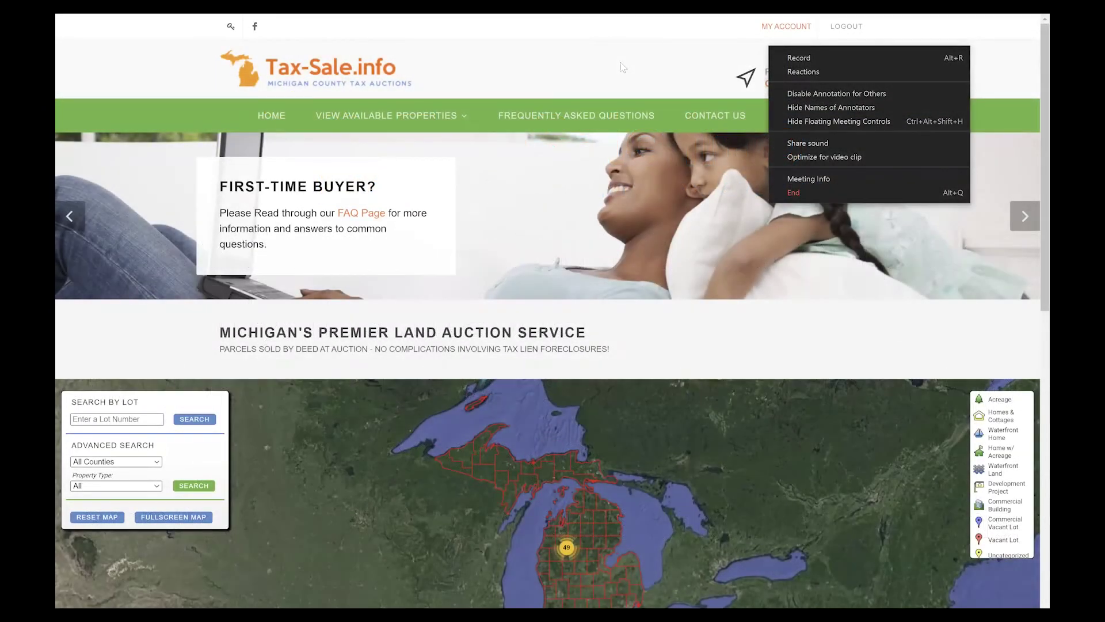
Step: Dismiss the Zoom meeting menu and open My Account to confirm online bidding authorization
click(620, 67)
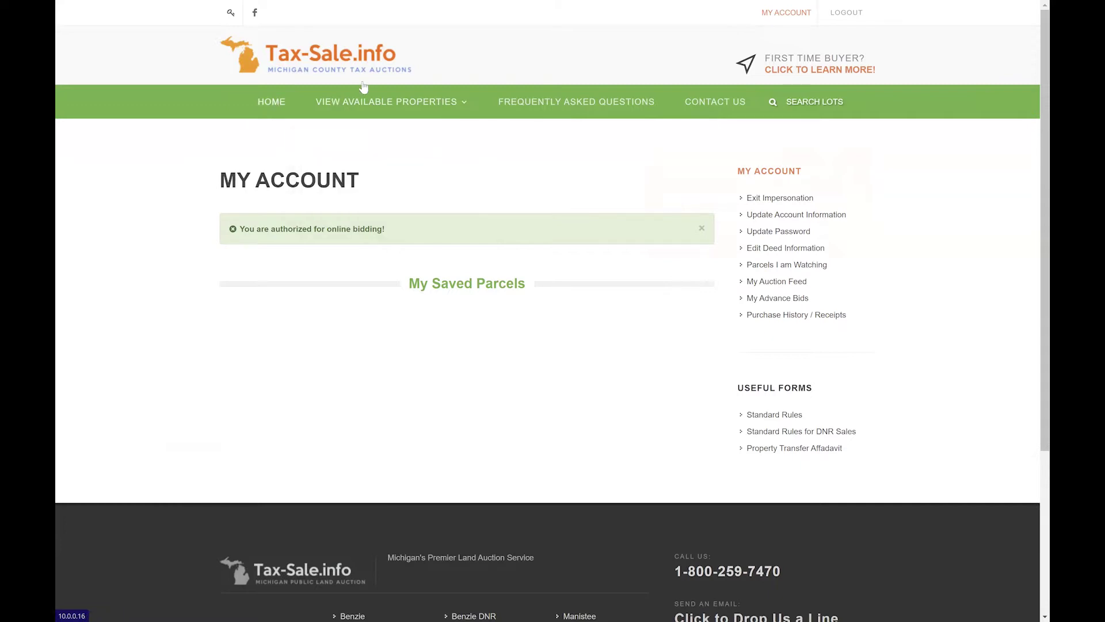
mouse_move(371, 99)
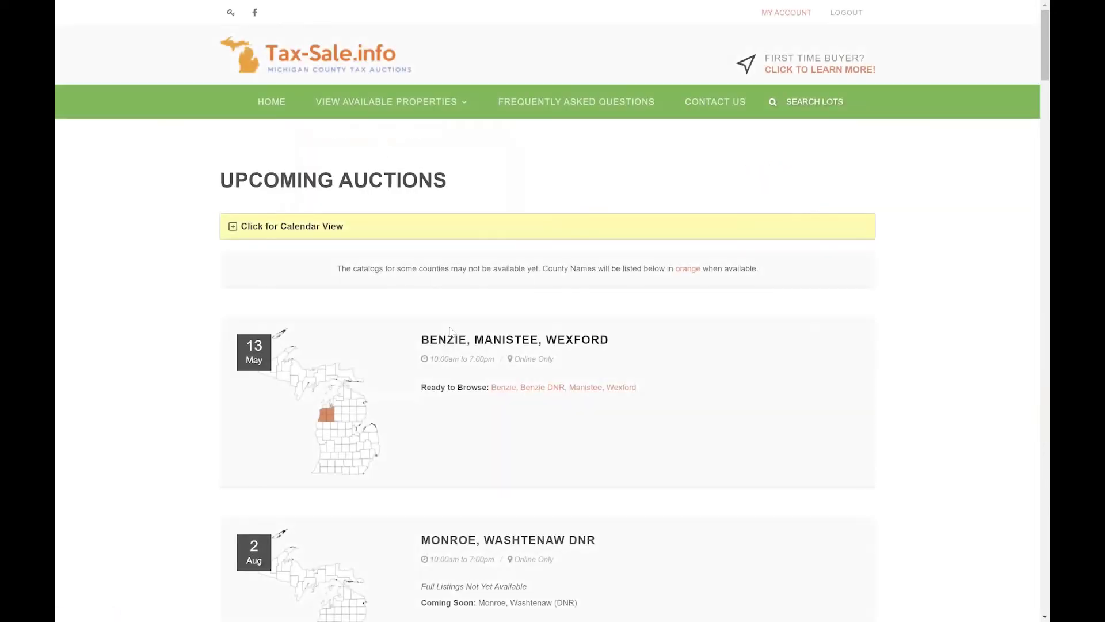
Step: Scroll the Upcoming Auctions list and return to the 13 May Benzie, Manistee, Wexford sale
scroll(450, 332, down, 7)
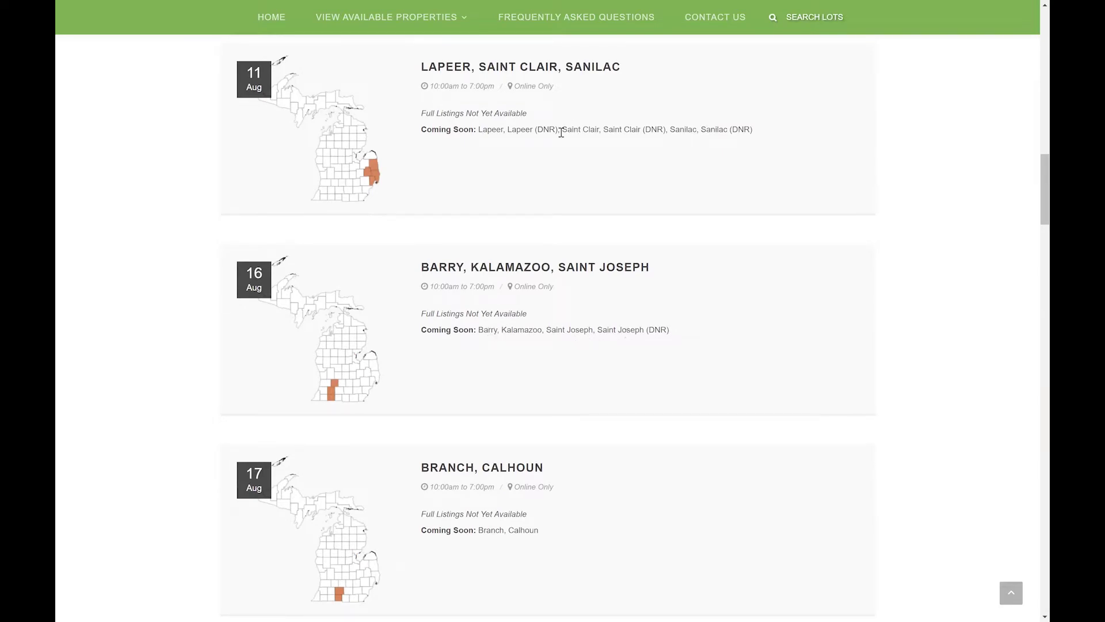
scroll(561, 133, down, 1)
scroll(561, 132, down, 3)
scroll(561, 132, up, 8)
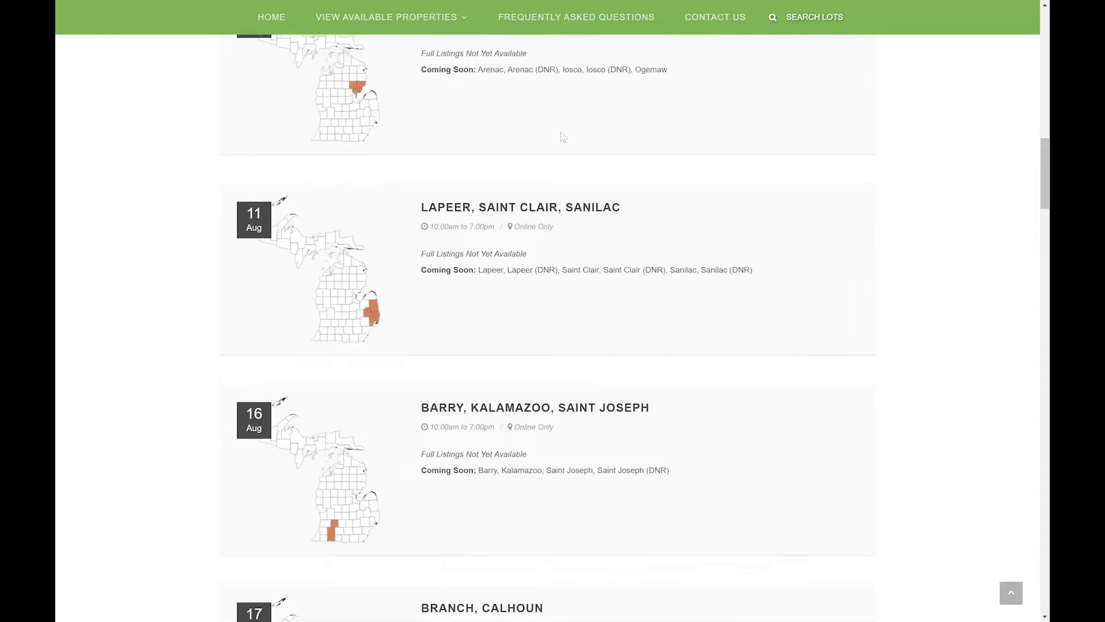
scroll(562, 136, up, 12)
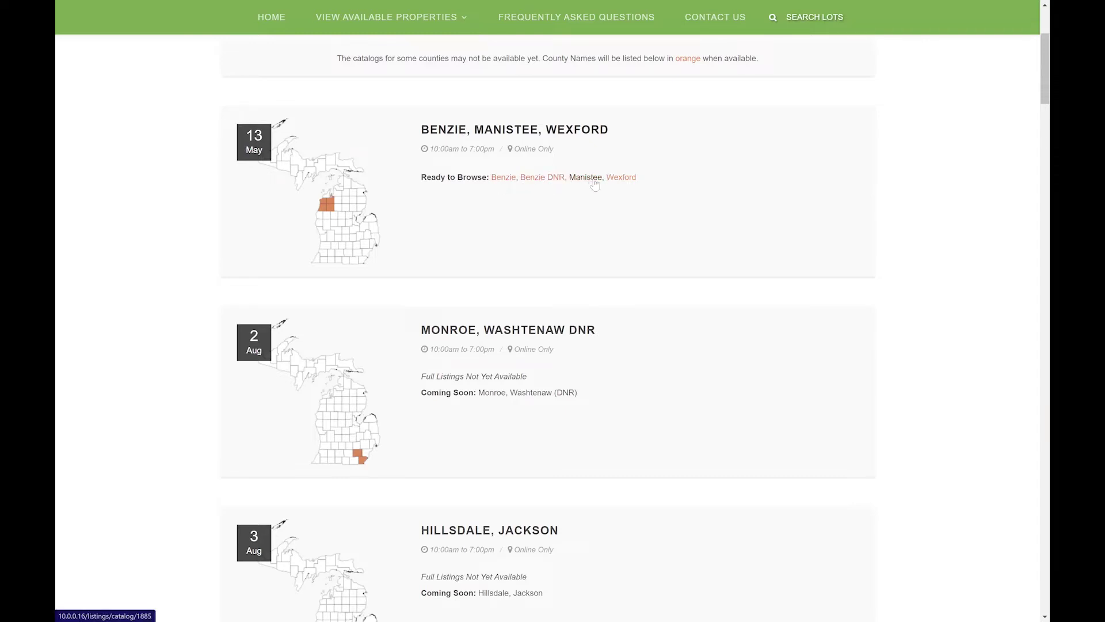
Step: Open the Benzie catalog and review the Friday 13 May 2022 sale's lots and sold prices
click(504, 178)
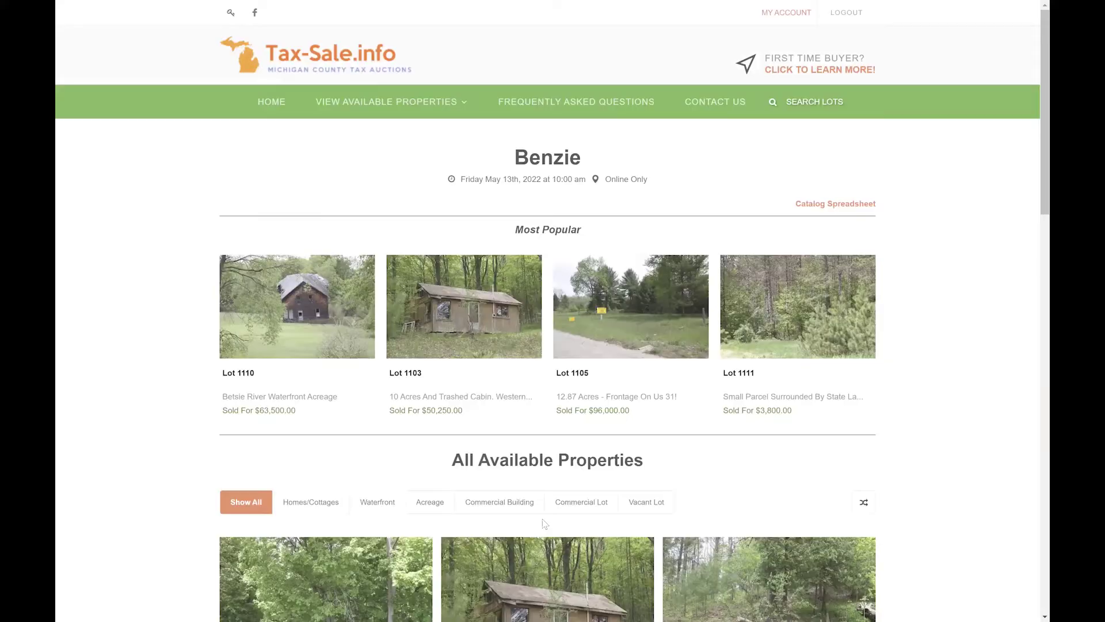
scroll(542, 524, down, 10)
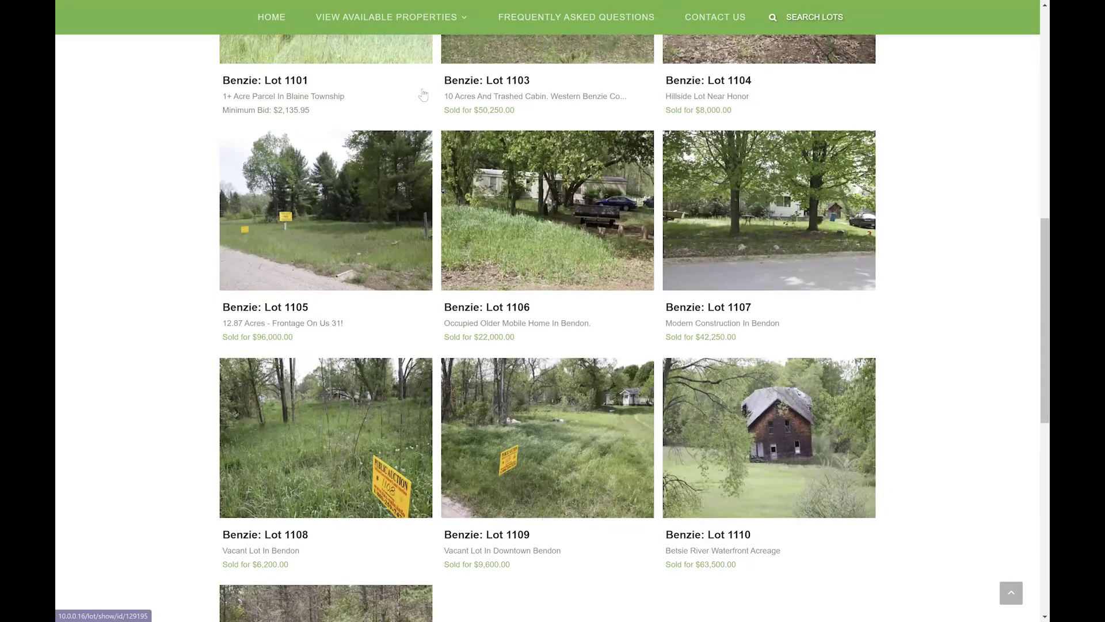
scroll(408, 158, up, 10)
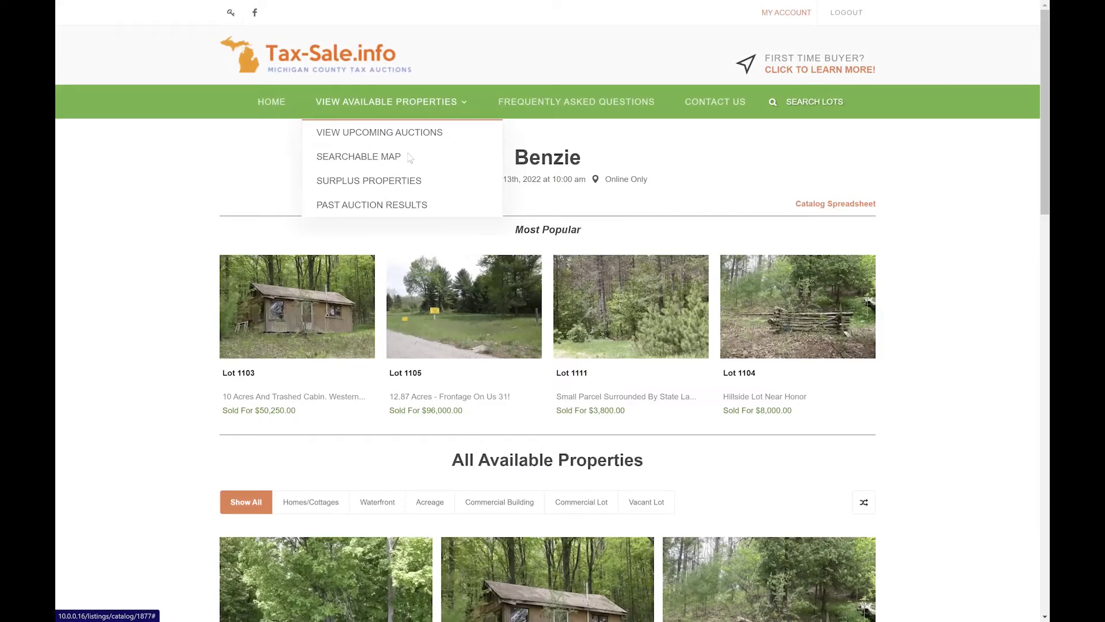
Step: Open the Searchable Map, zoom into the 49 parcel cluster, and check the Satellite map style
click(408, 157)
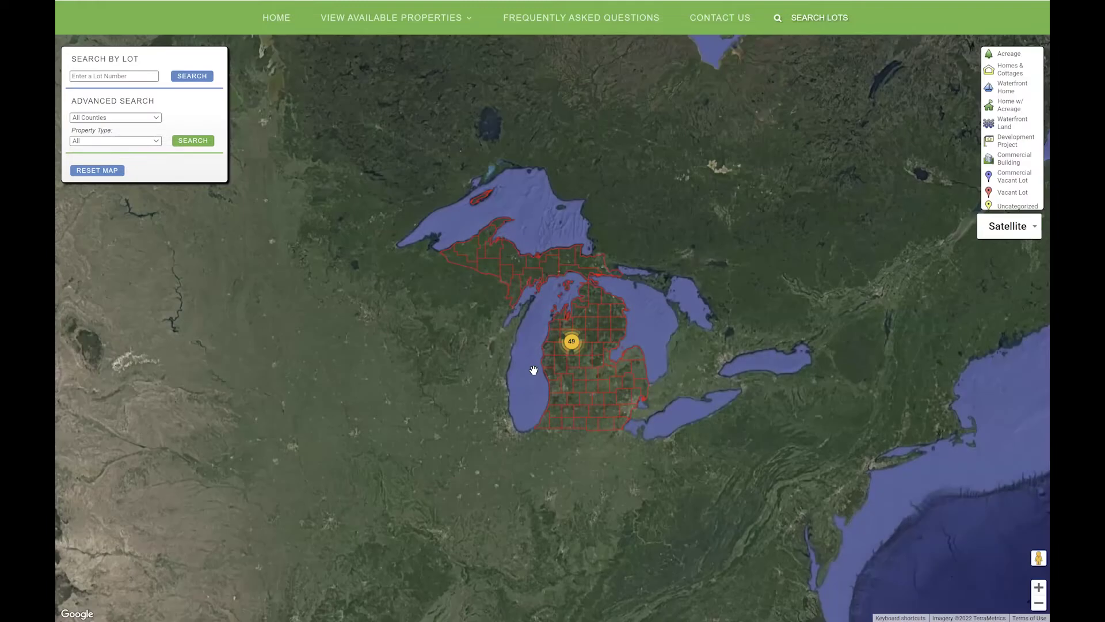
click(572, 342)
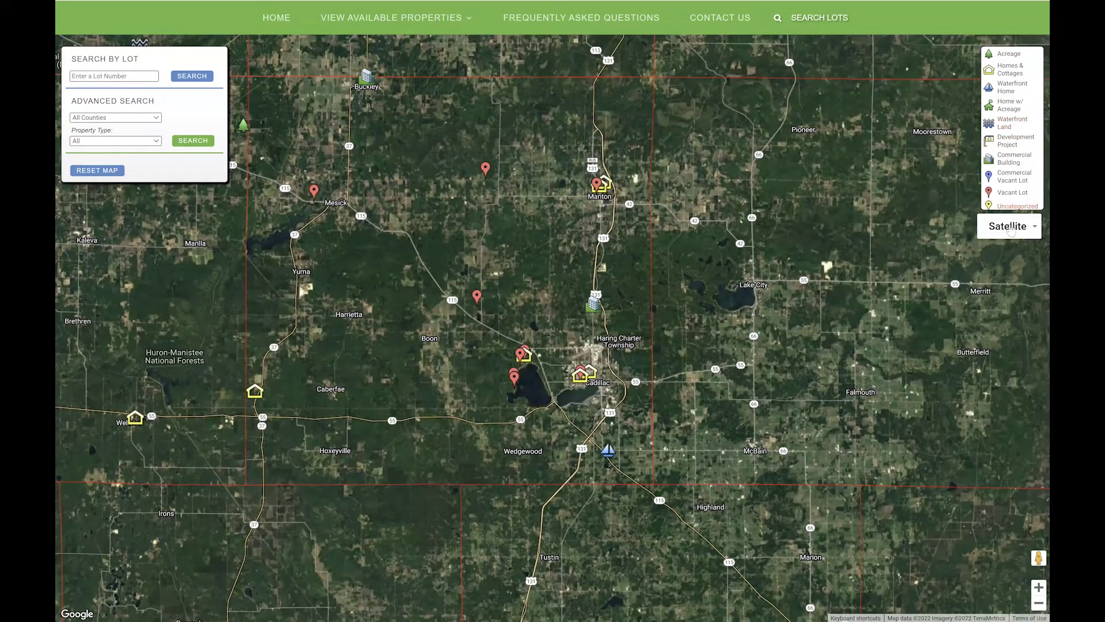
click(1011, 230)
click(992, 249)
Step: Filter the property map to the Waterfront Land property type and run the search
click(136, 119)
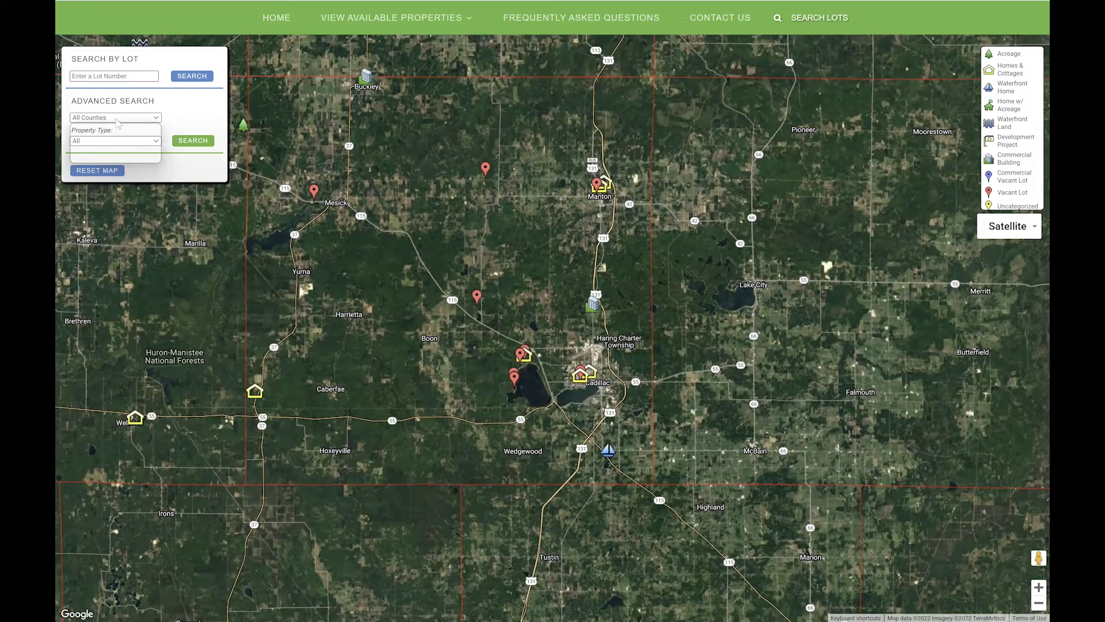
click(107, 141)
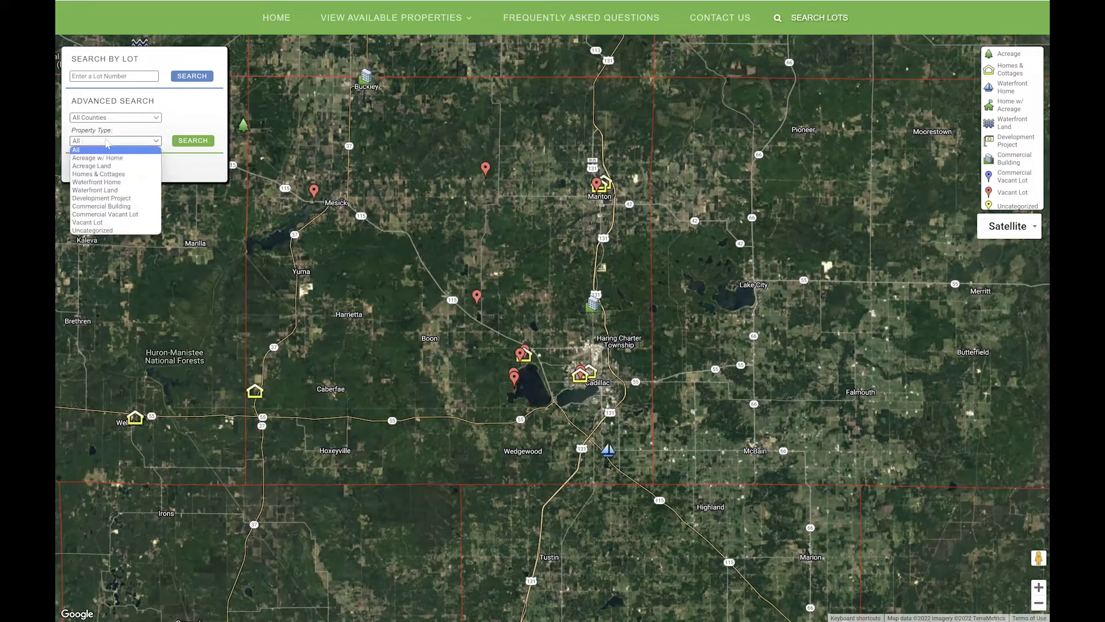
click(120, 191)
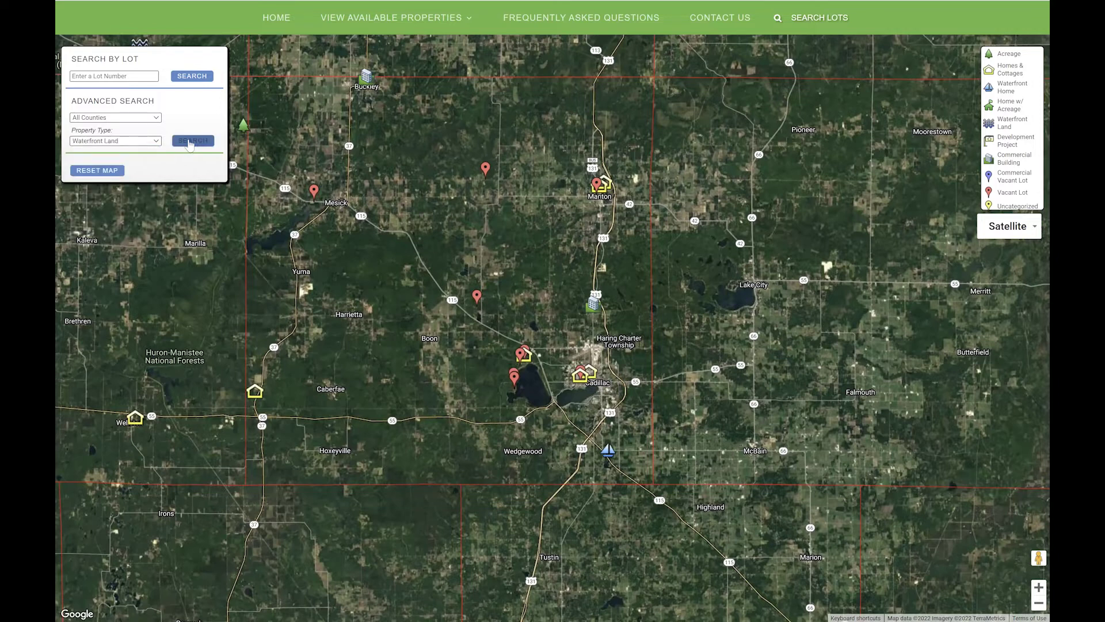
click(191, 141)
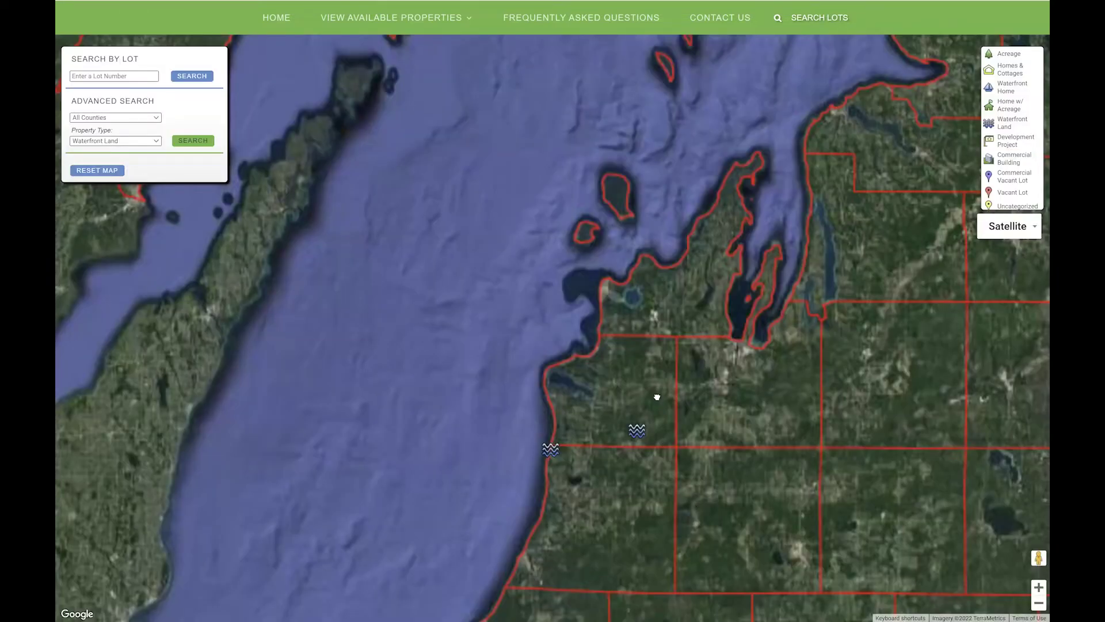
Step: View the Thompsonville, Arcadia and Betsie River Waterfront Acreage parcel popups on the Benzie coast
scroll(613, 187, up, 3)
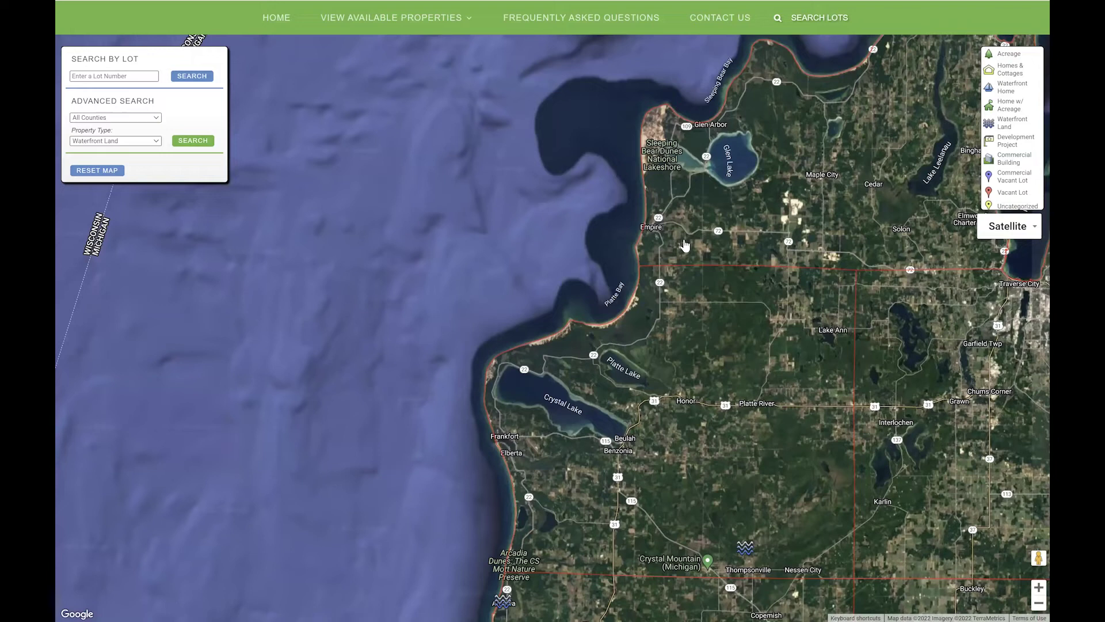
click(745, 547)
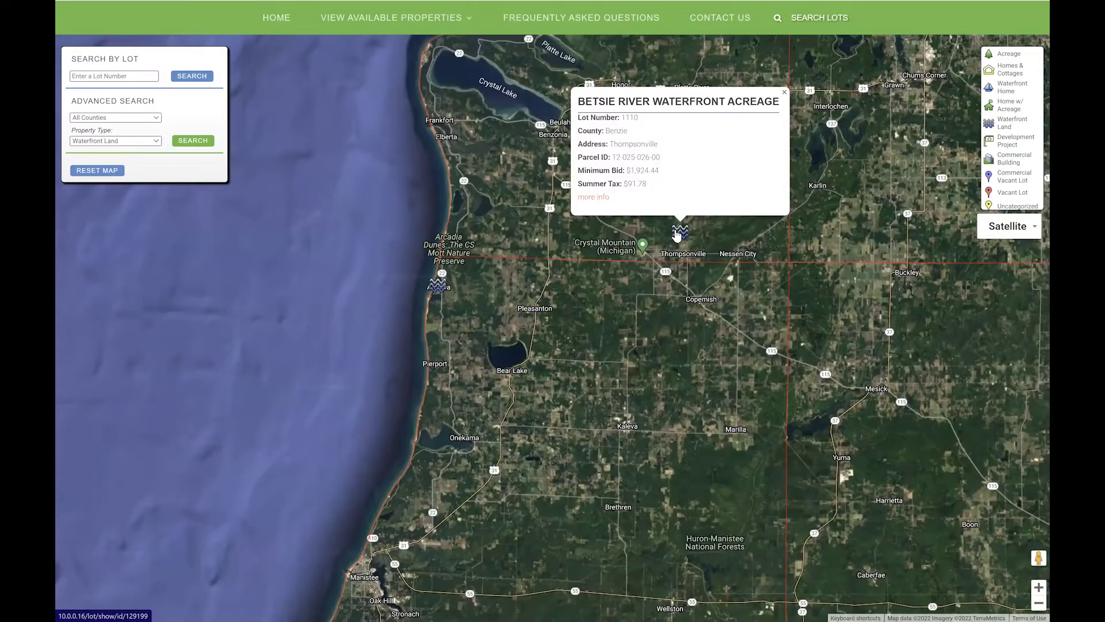
click(443, 295)
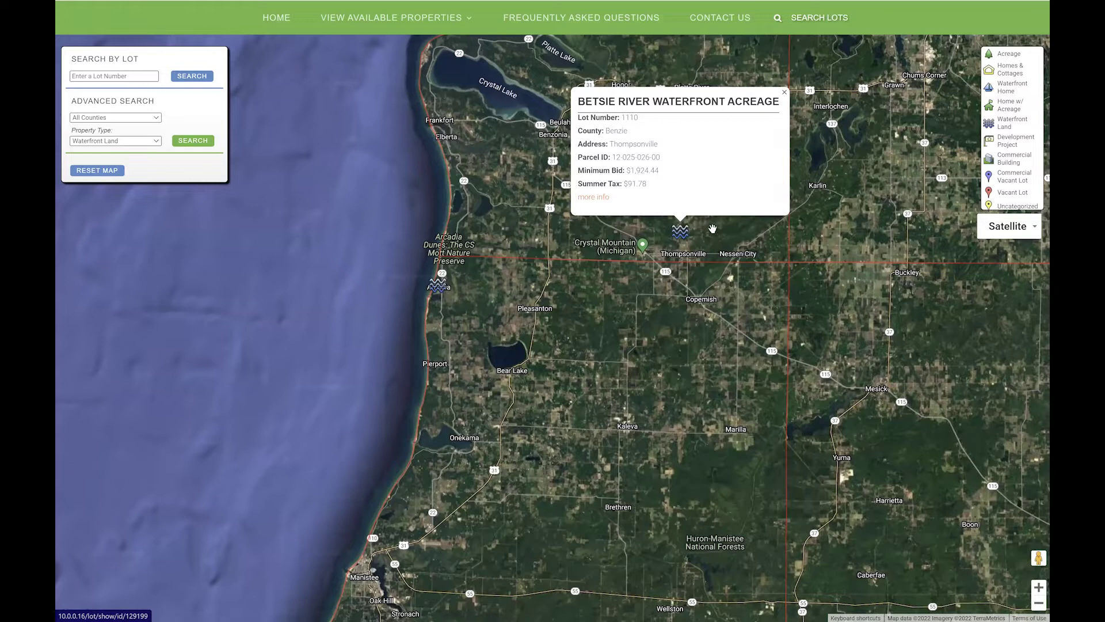
click(682, 234)
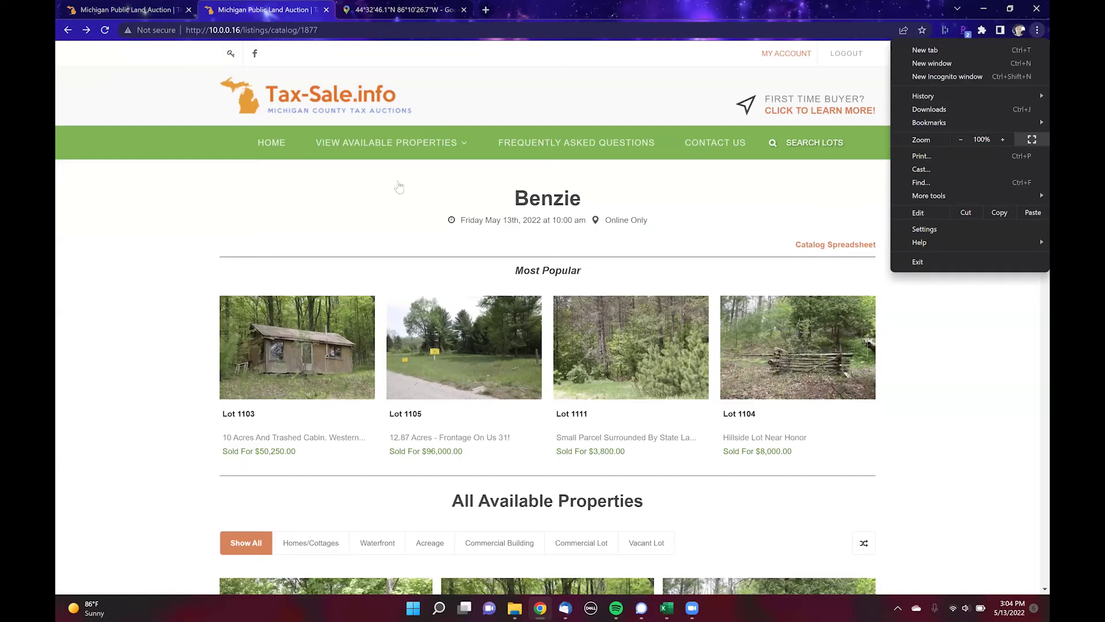
Step: Show the Benzie catalog page full screen with F11
key(F11)
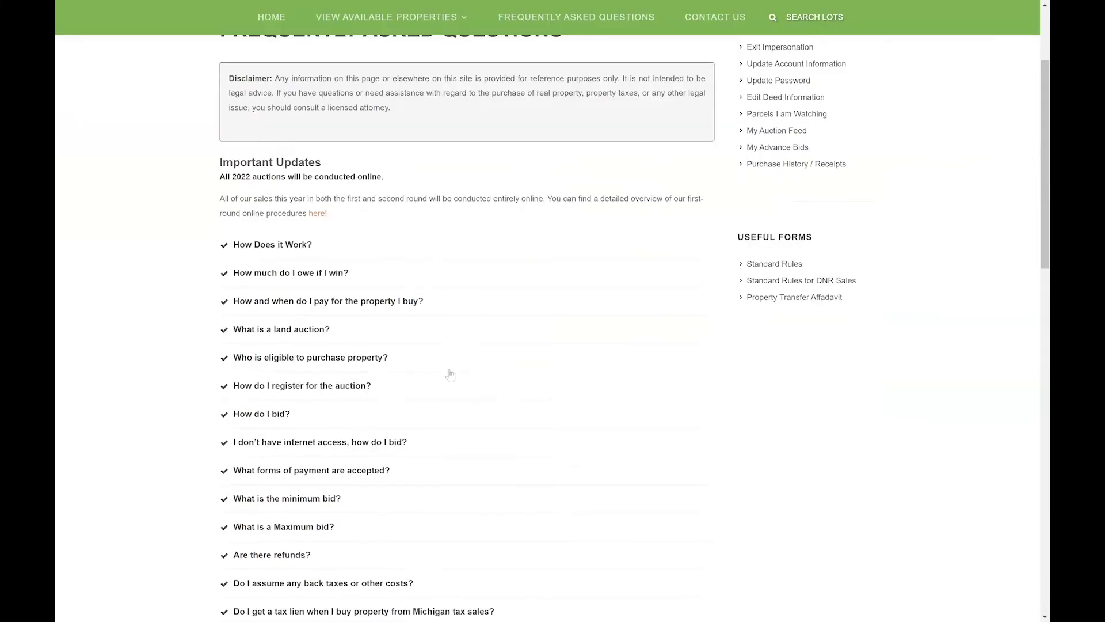
Step: Expand the FAQ entry 'How Does it Work?' and read its first-round online auction answer
scroll(451, 375, down, 5)
scroll(451, 374, down, 10)
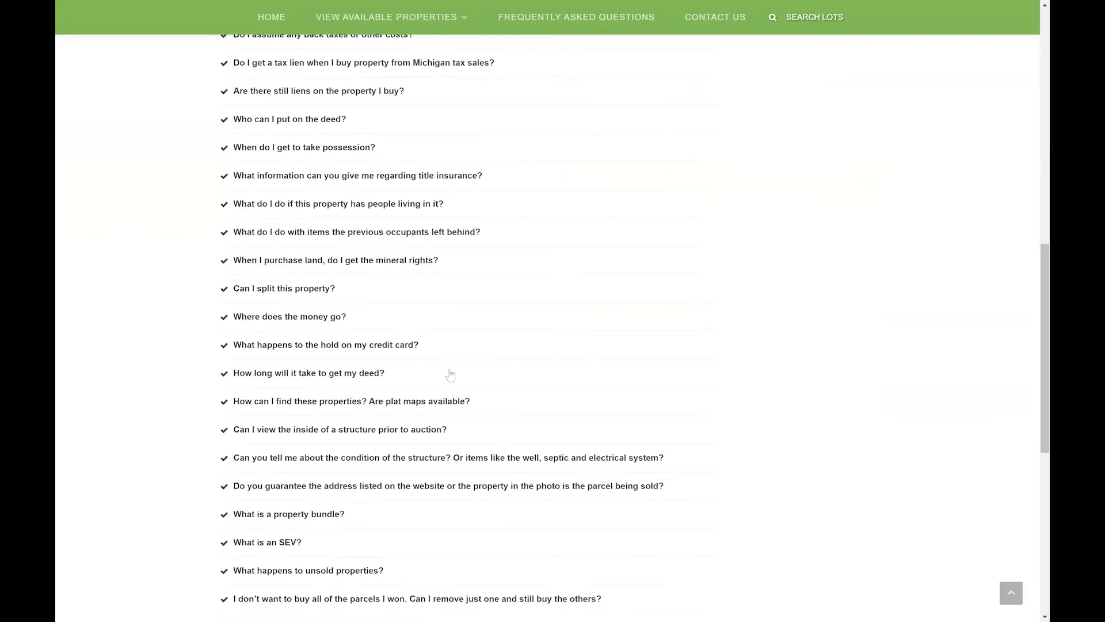
scroll(451, 375, up, 18)
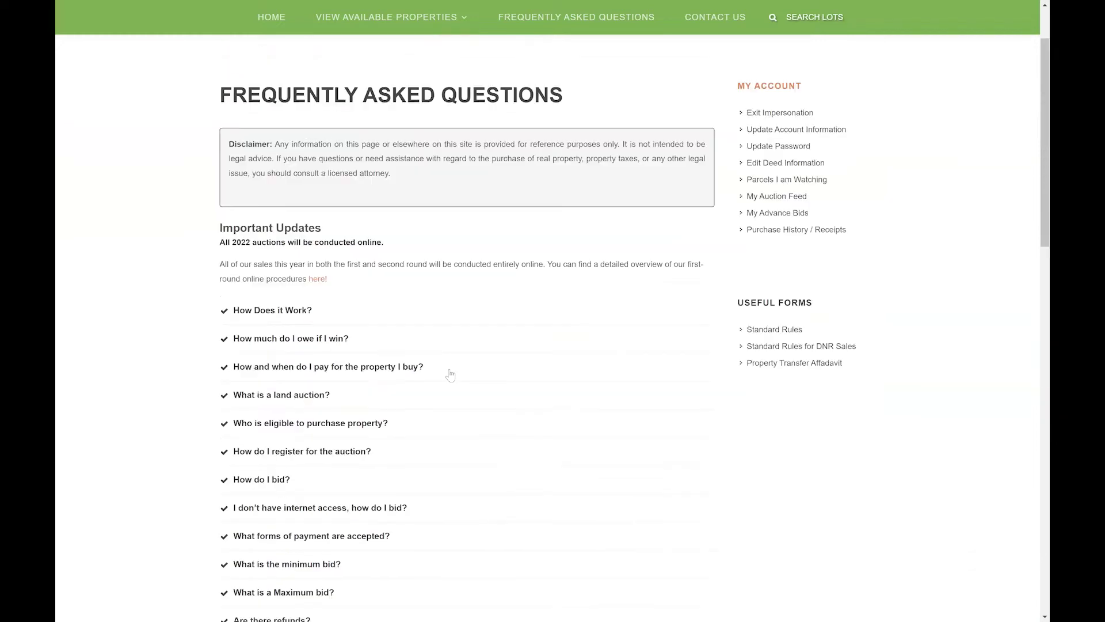
scroll(451, 375, up, 2)
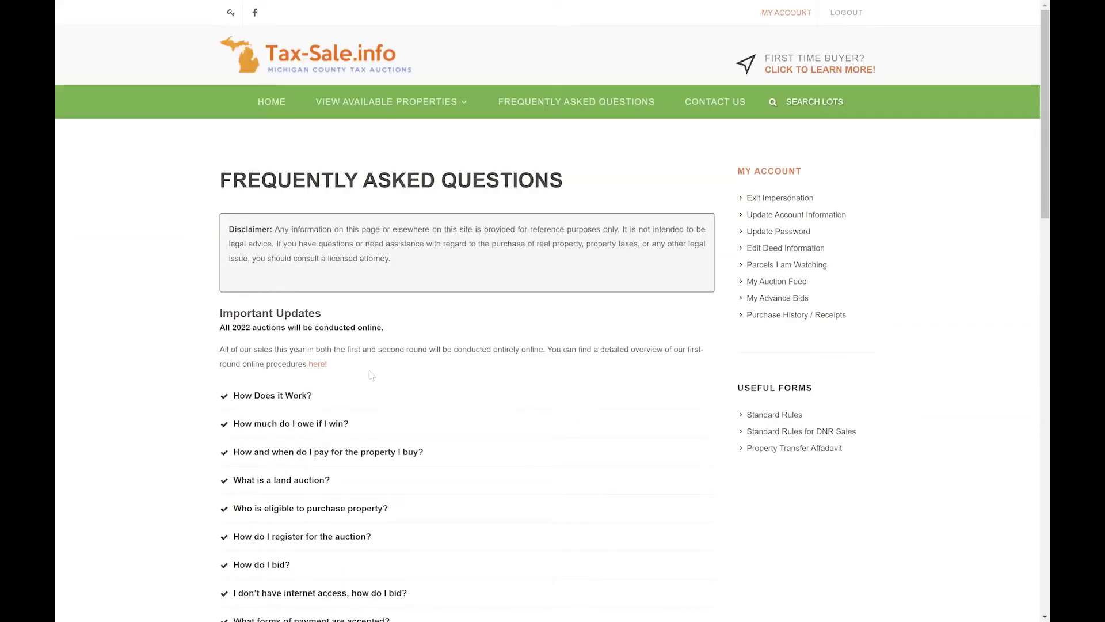
click(294, 398)
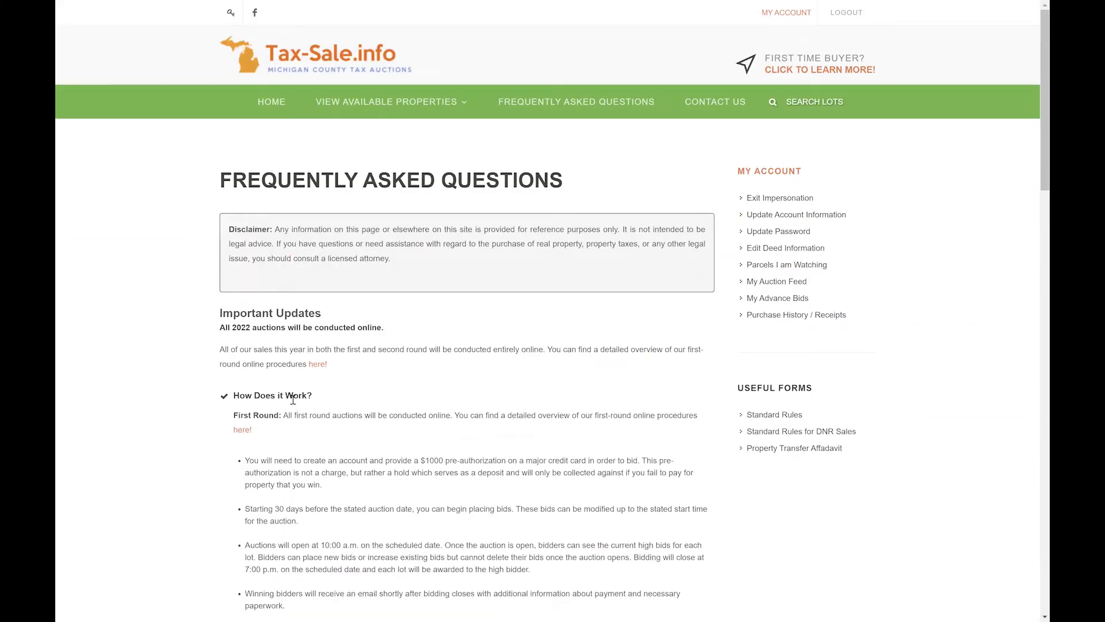
scroll(293, 403, down, 5)
scroll(276, 334, up, 4)
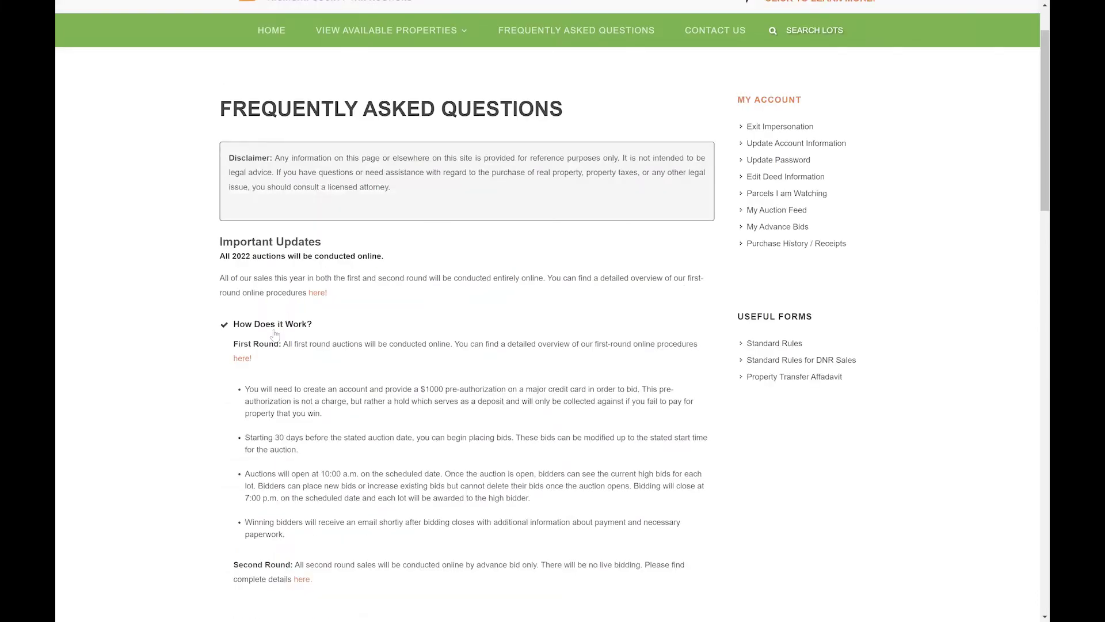
Step: Read the First Round Sales – Online Only guide on placing, modifying and deleting bids
click(318, 293)
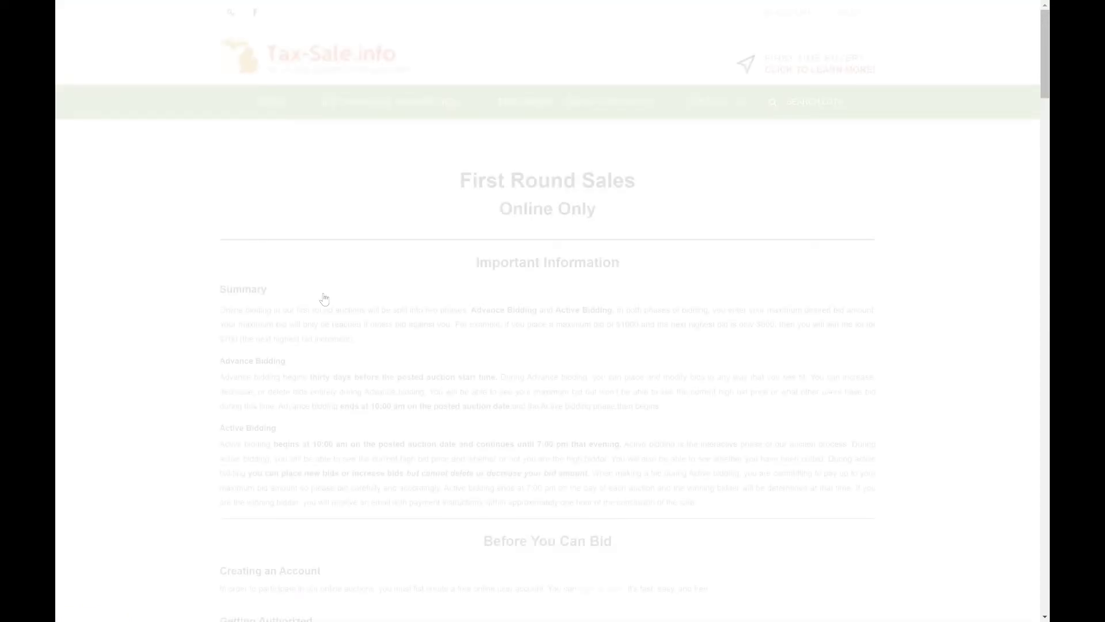
scroll(324, 298, down, 3)
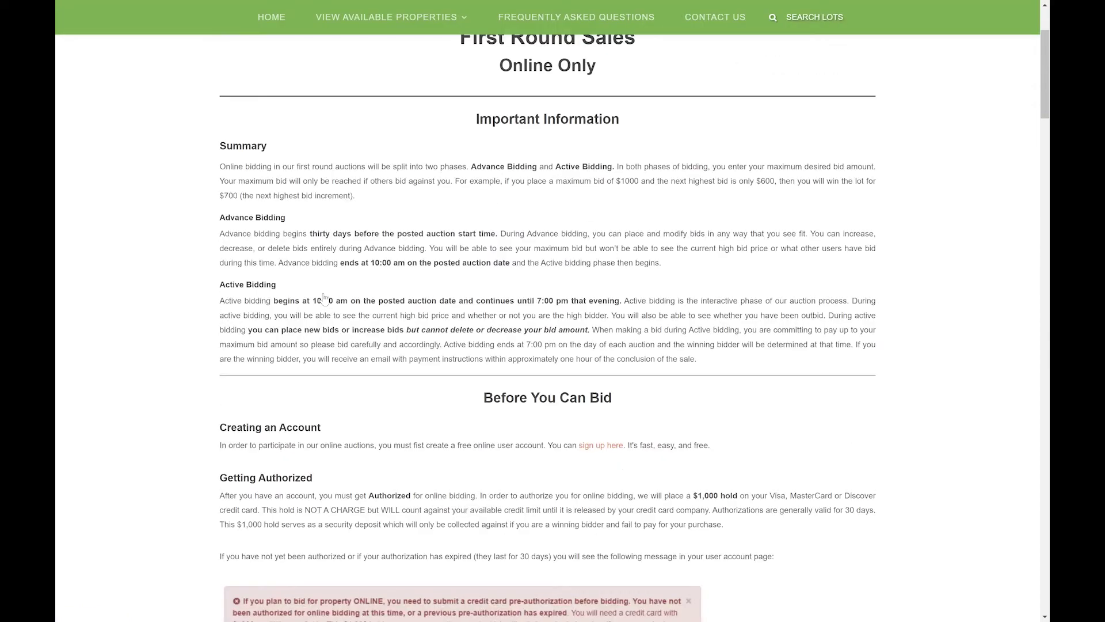
scroll(324, 298, down, 15)
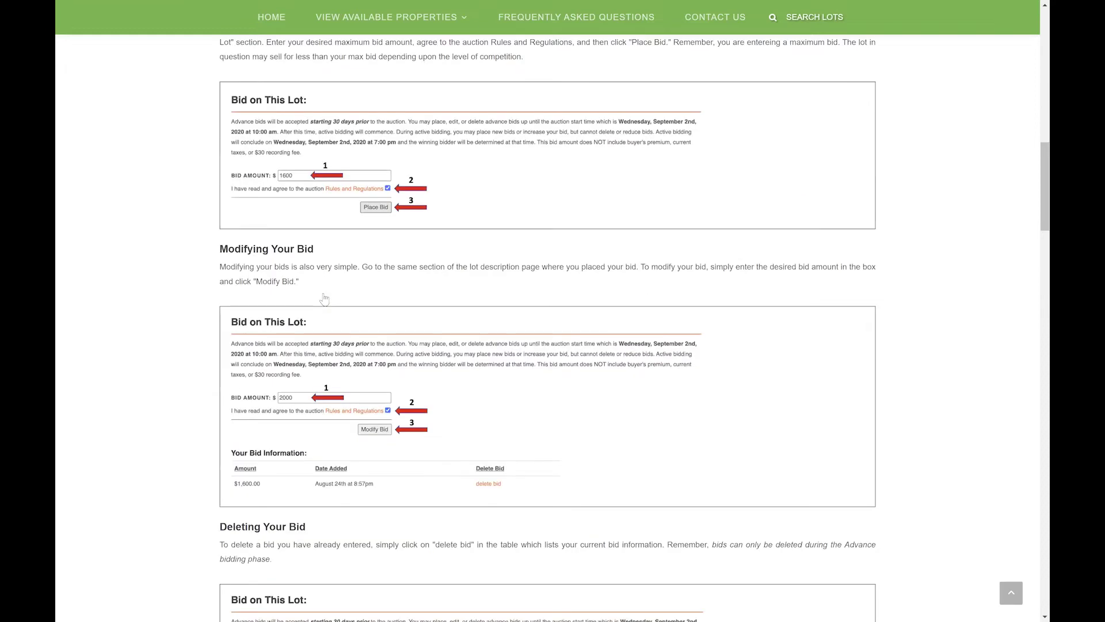
scroll(324, 299, down, 8)
scroll(324, 298, down, 5)
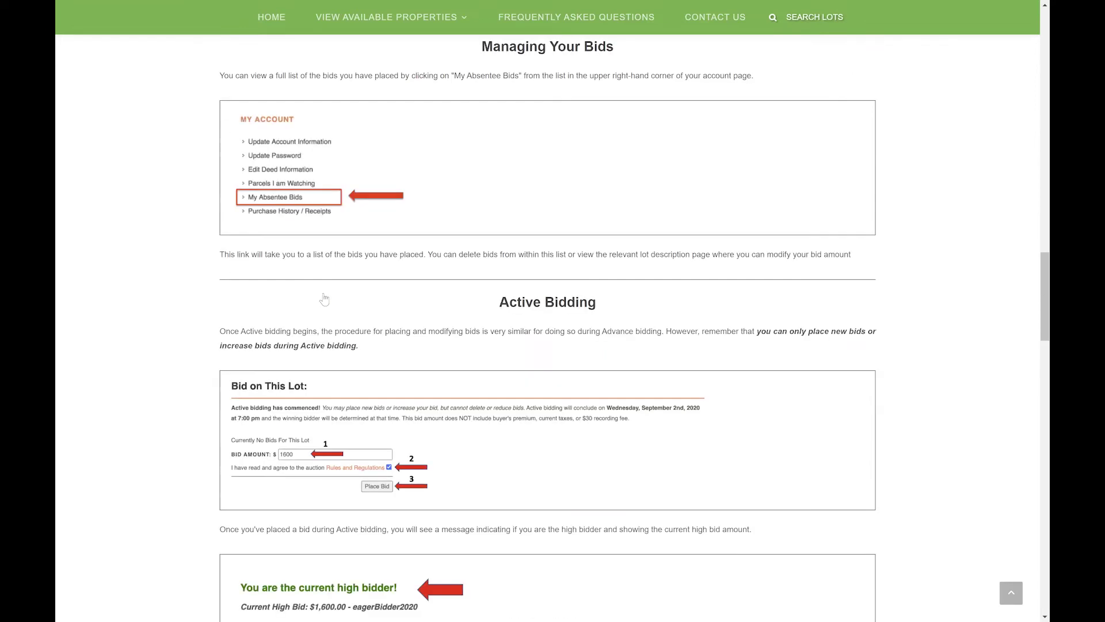
scroll(324, 298, down, 20)
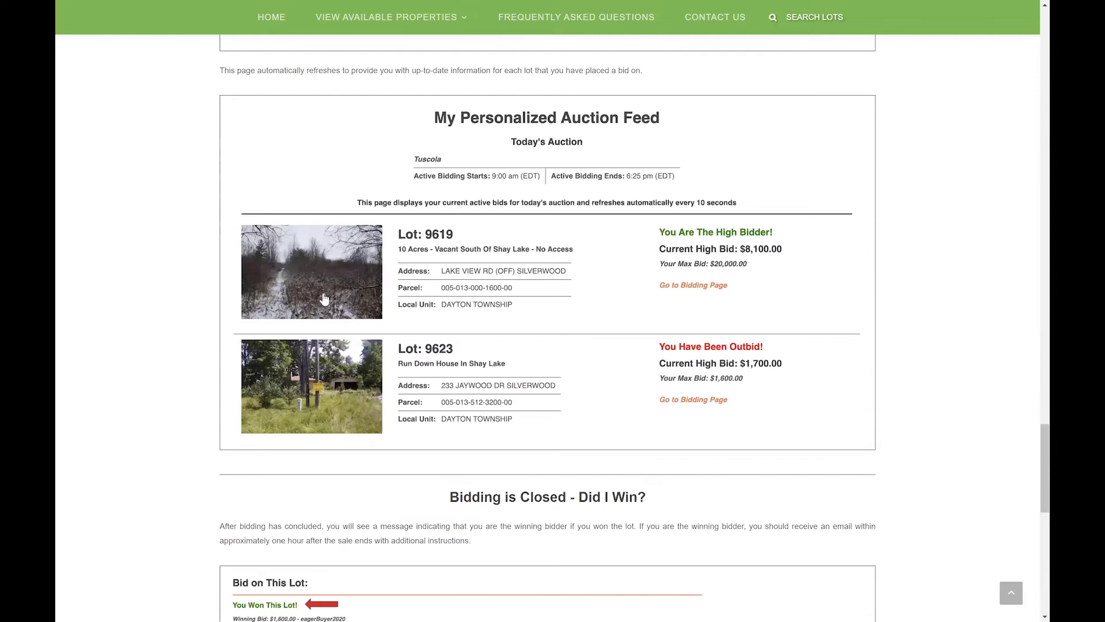
scroll(324, 298, down, 11)
scroll(324, 298, up, 10)
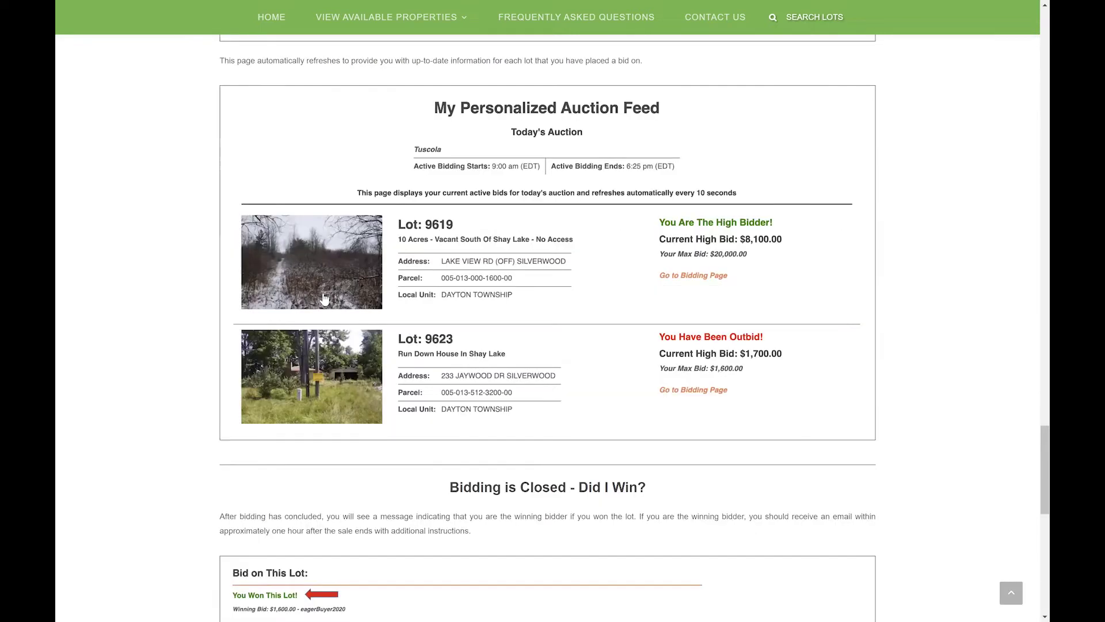
scroll(324, 298, up, 20)
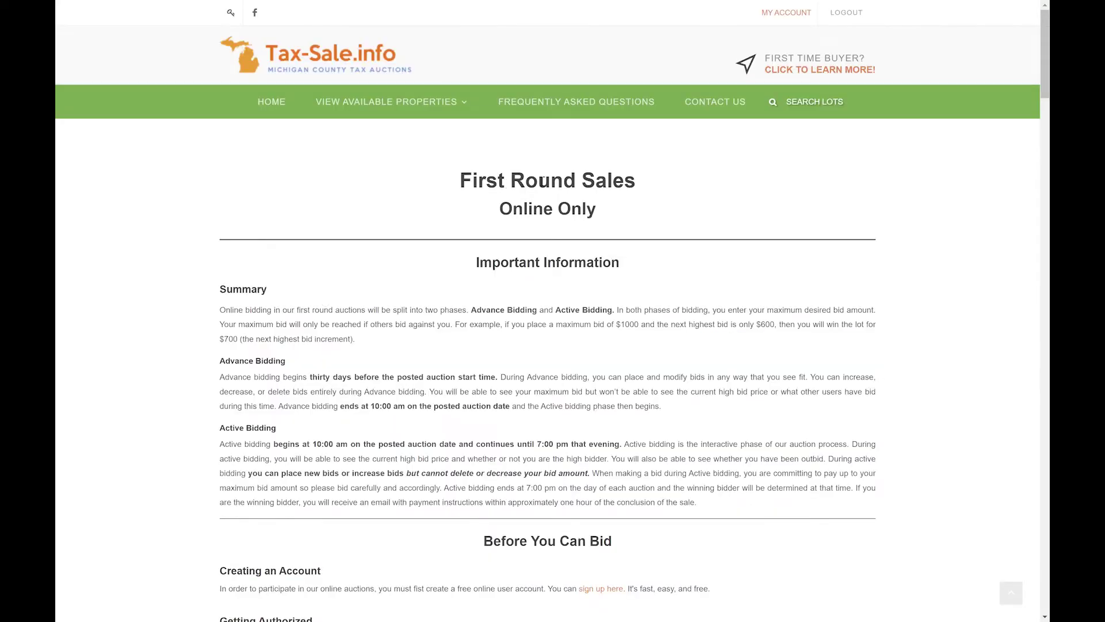
Step: Go to Contact Us, entering 1100 in the parcel search but closing it unsearched
click(705, 106)
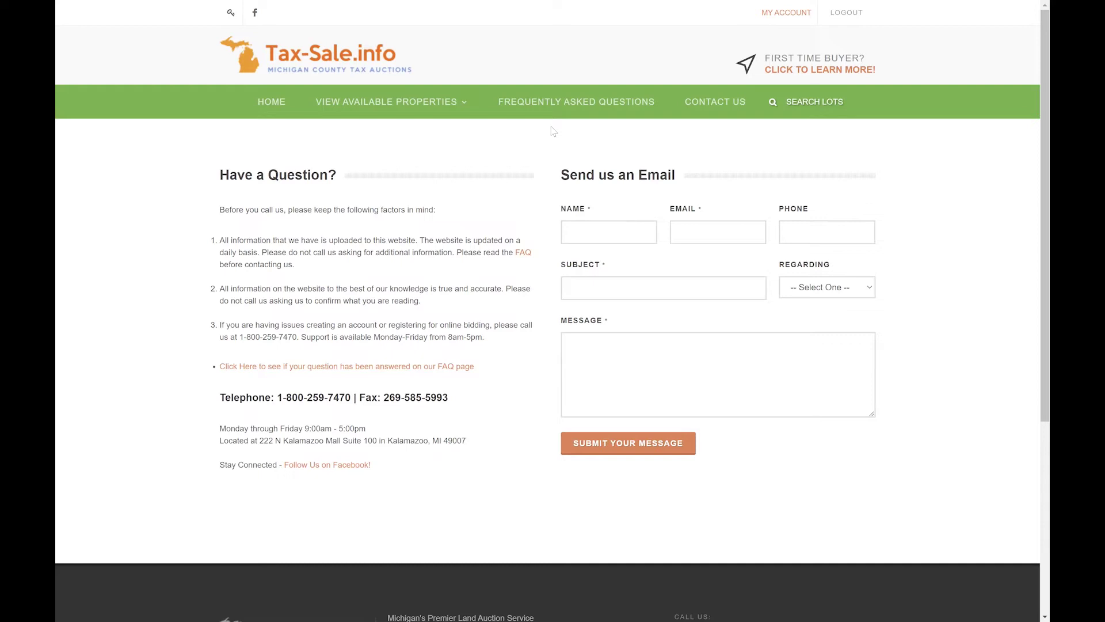
click(817, 104)
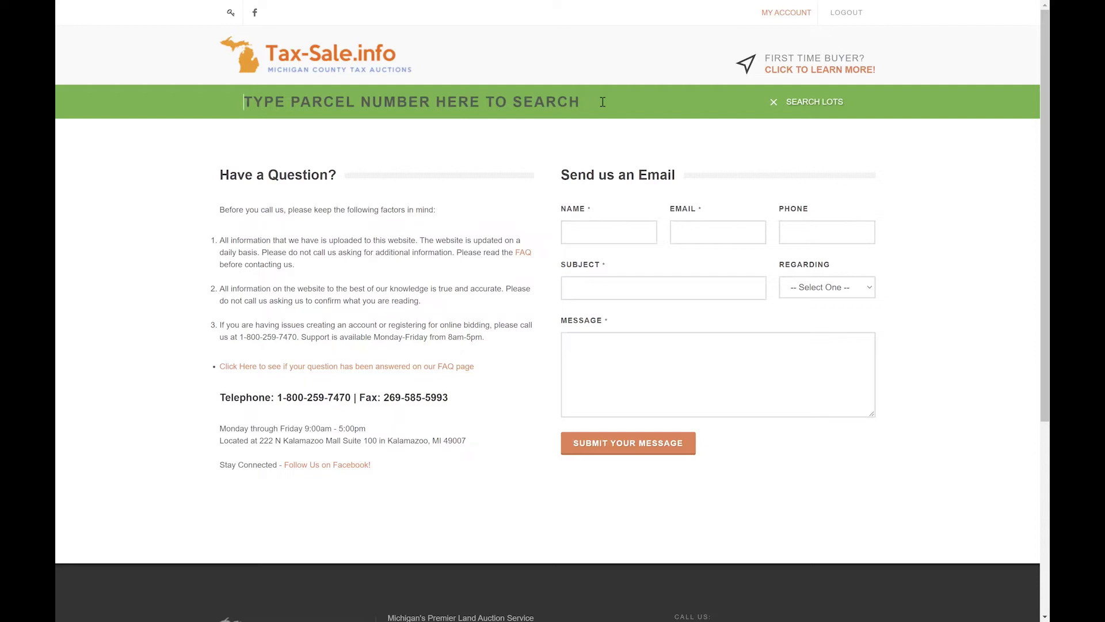
text(1100)
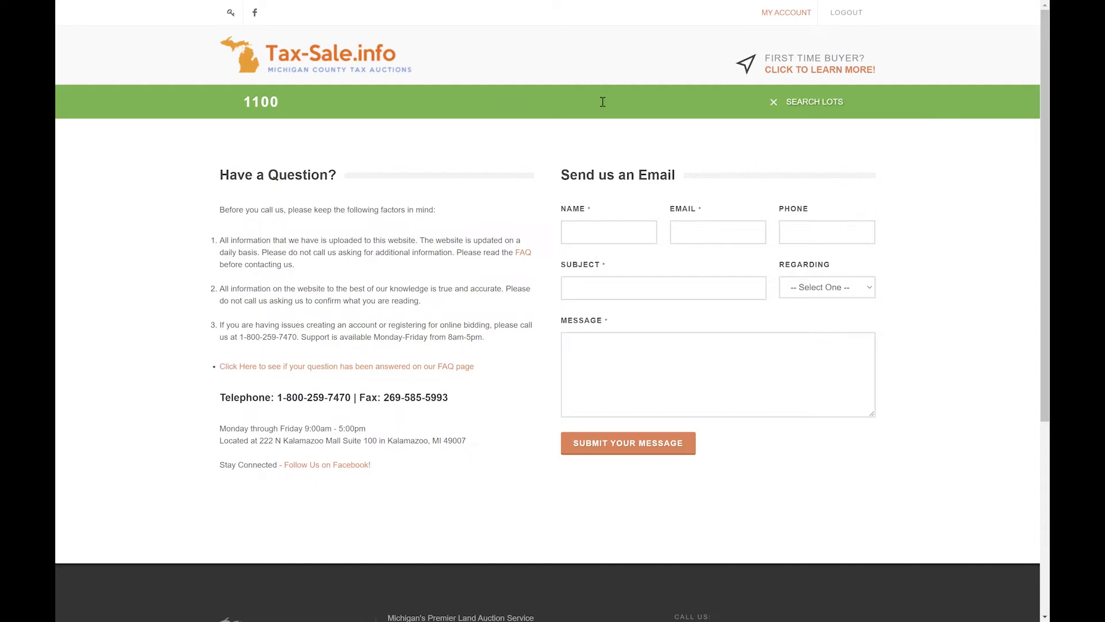
click(498, 151)
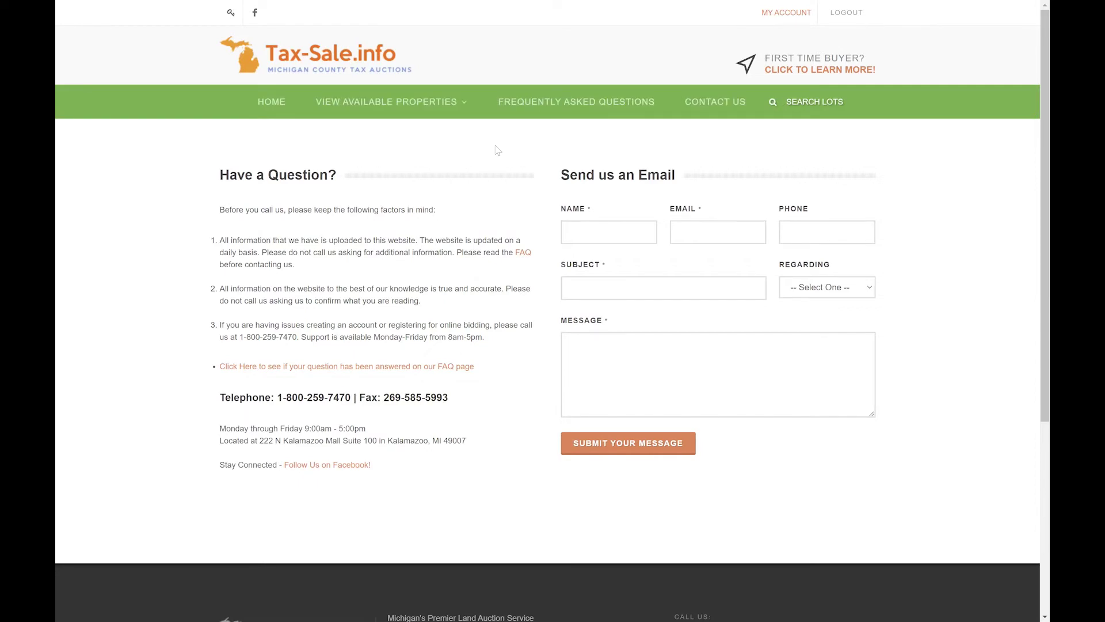
Step: Reopen the Benzie catalog and scroll to All Available Properties showing Lots 1101–1107
mouse_move(359, 109)
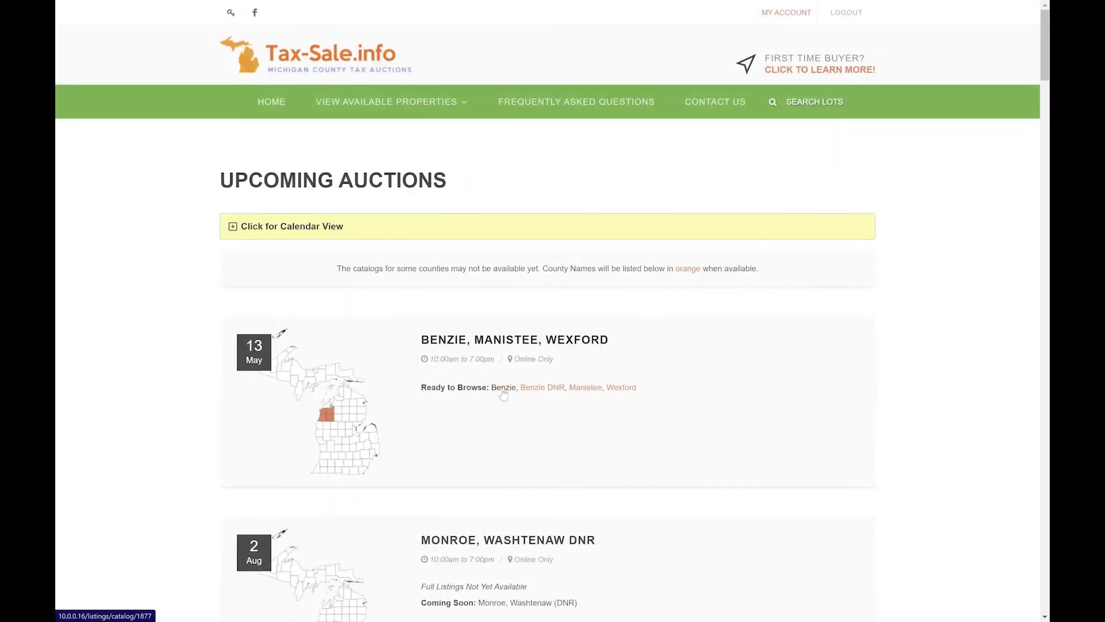
click(502, 389)
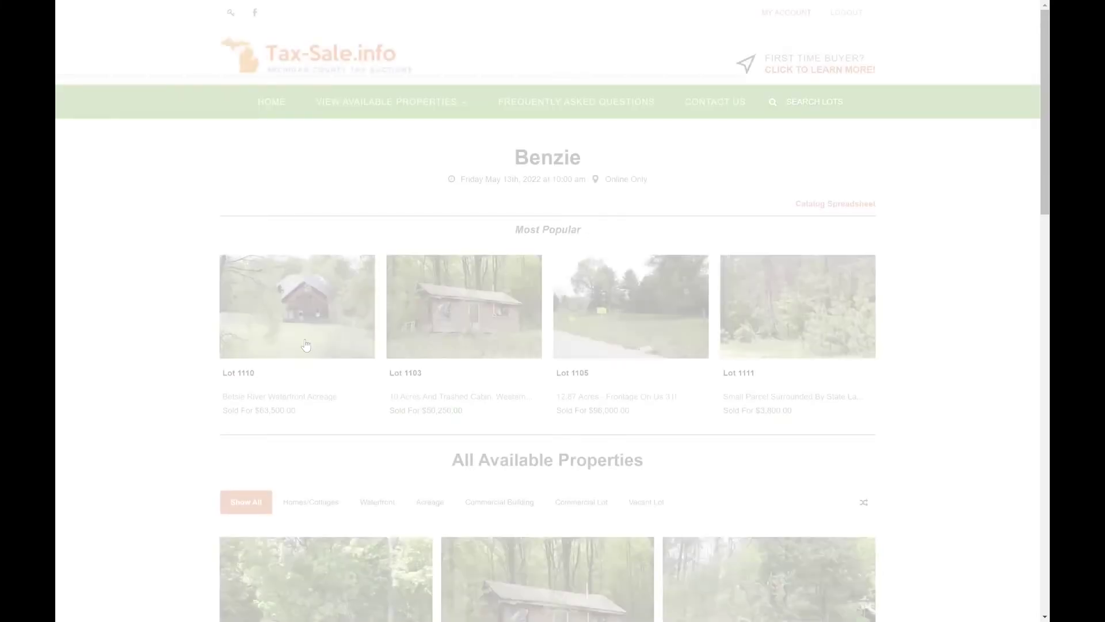
scroll(306, 344, down, 1)
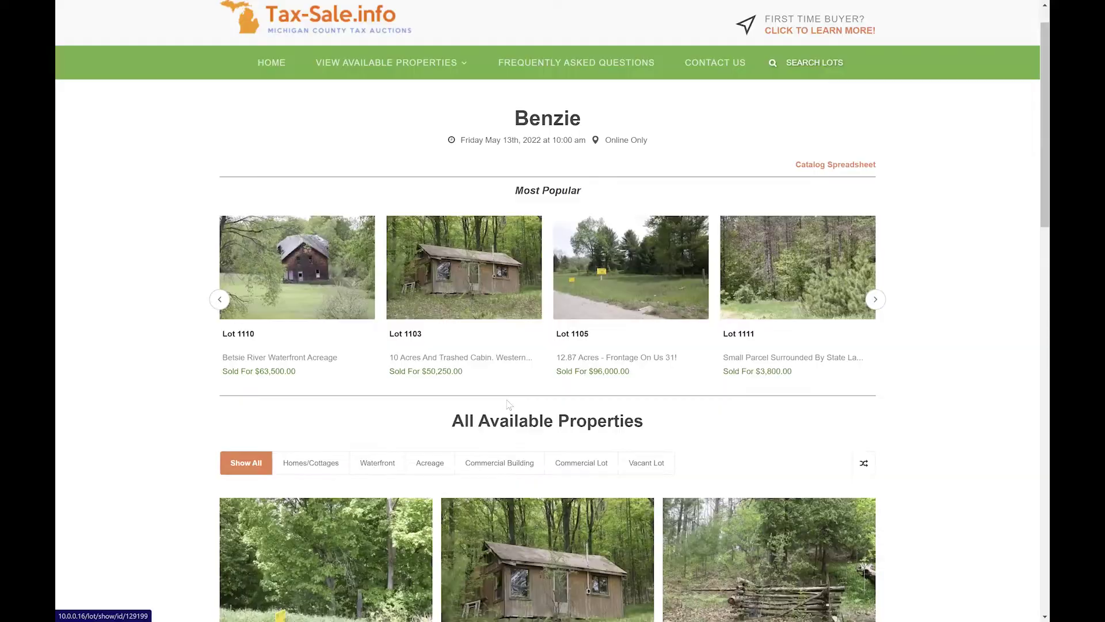
scroll(508, 404, down, 5)
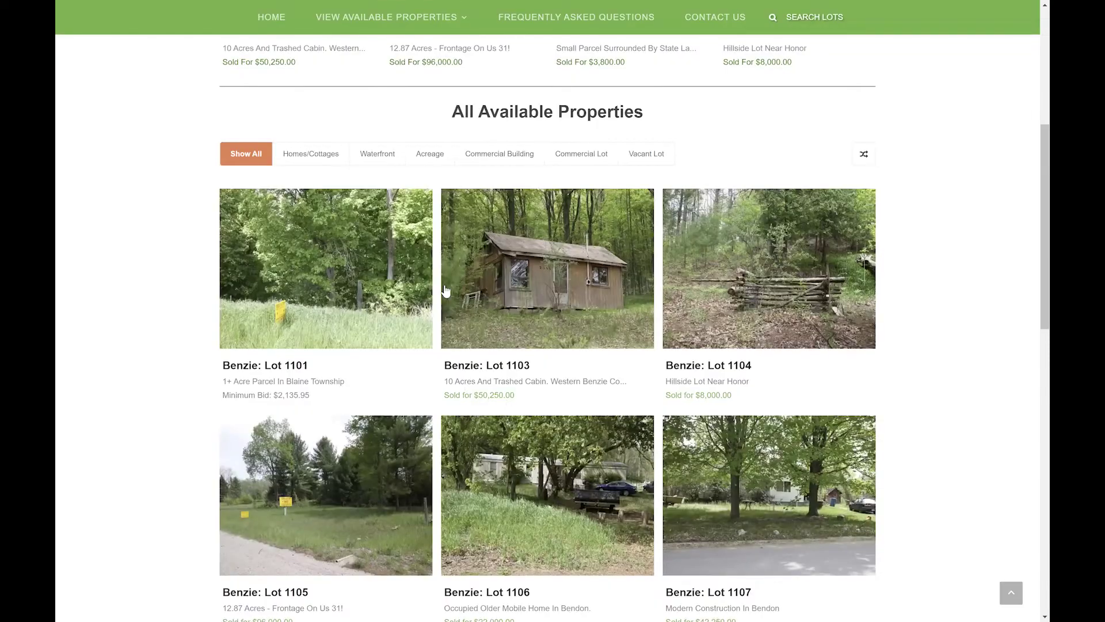
Step: Open the Lot 1101 Benzie detail page from the catalog and look it over
click(325, 293)
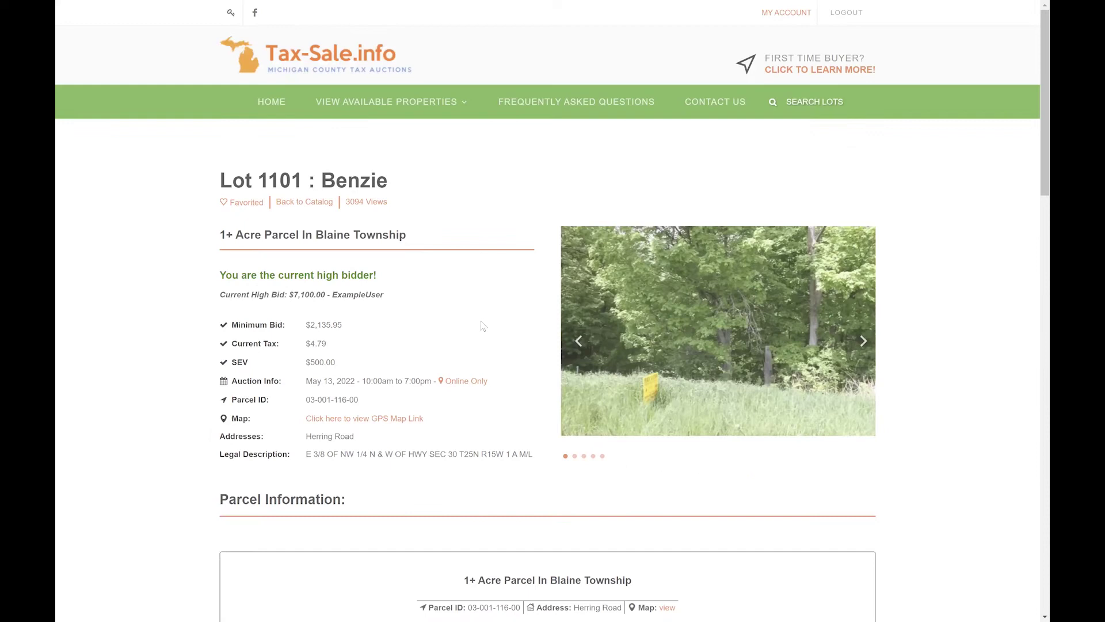
scroll(453, 320, down, 2)
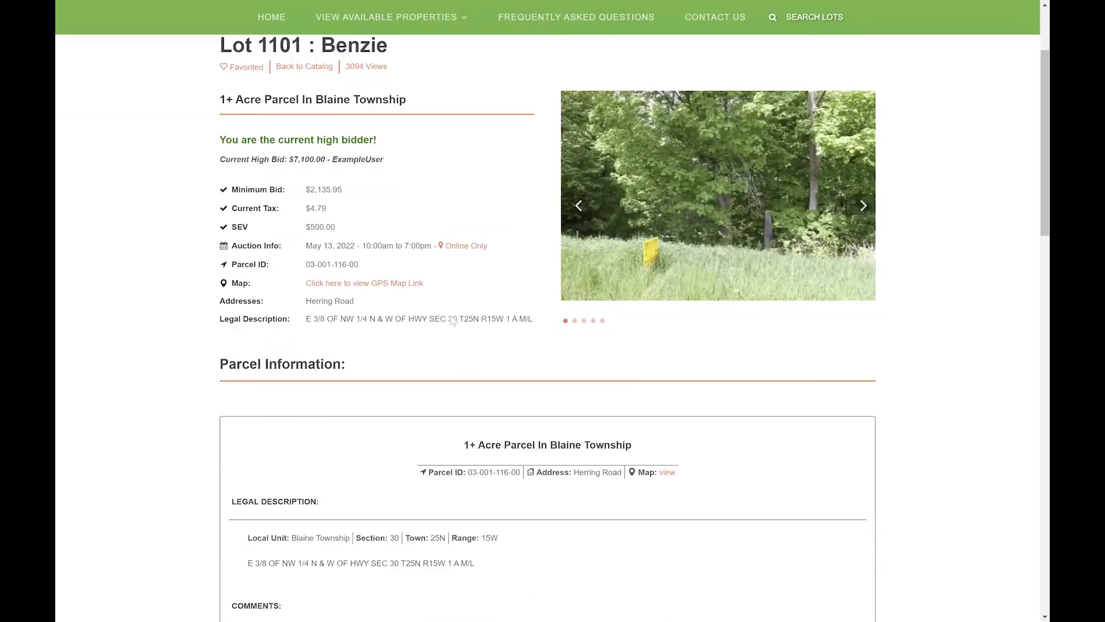
scroll(453, 320, up, 2)
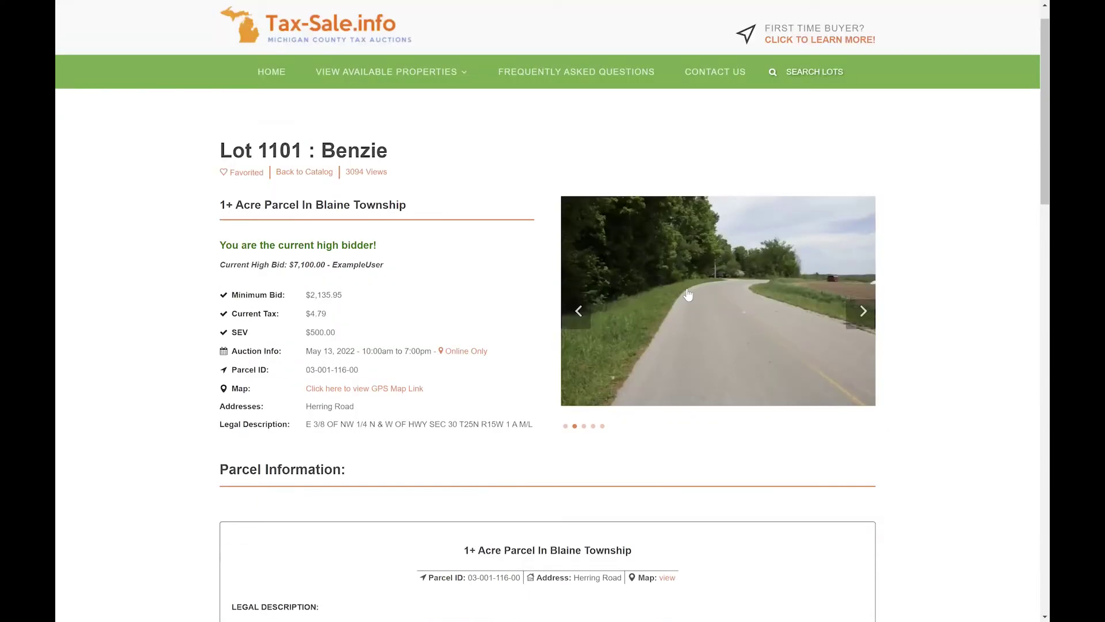
Step: Cycle through Lot 1101's photos and parcel map, then enlarge the first lot photo
click(862, 323)
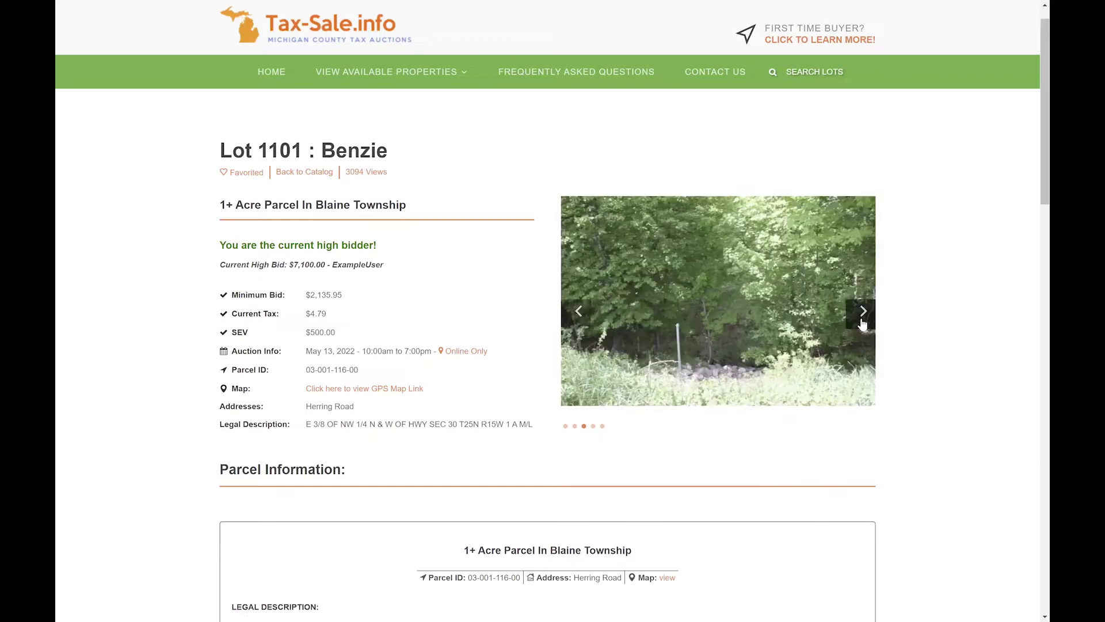
click(862, 323)
click(861, 323)
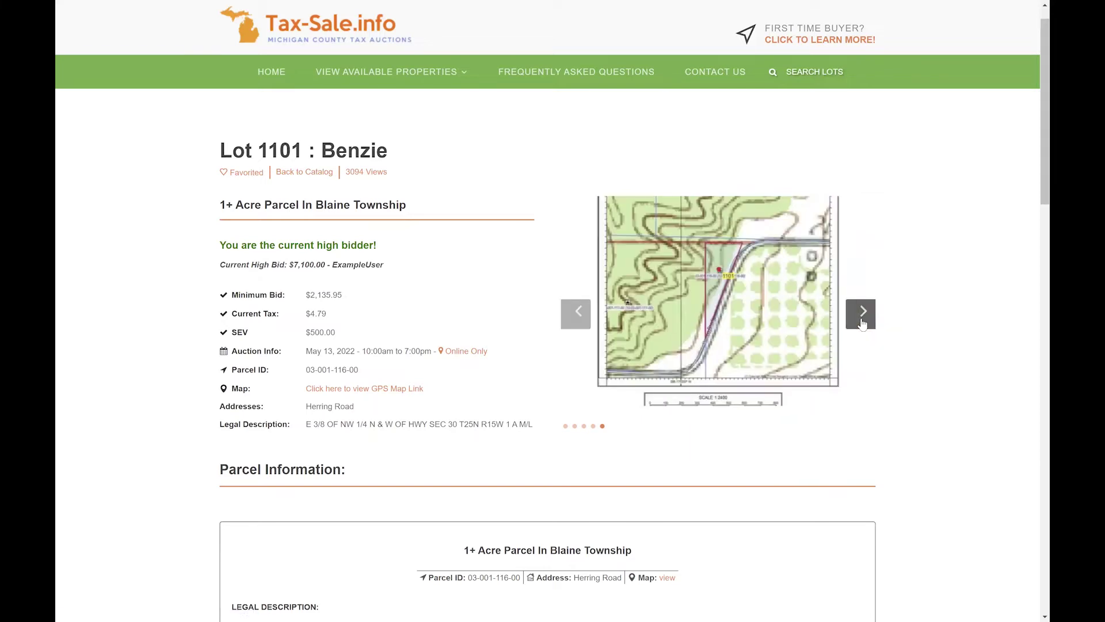
click(861, 323)
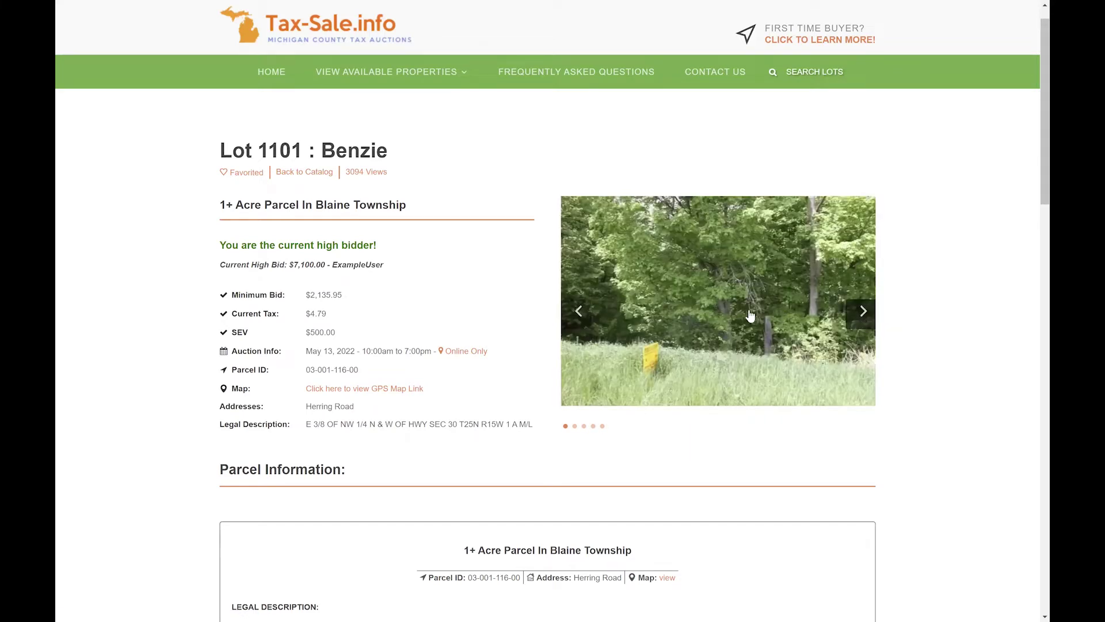
click(749, 308)
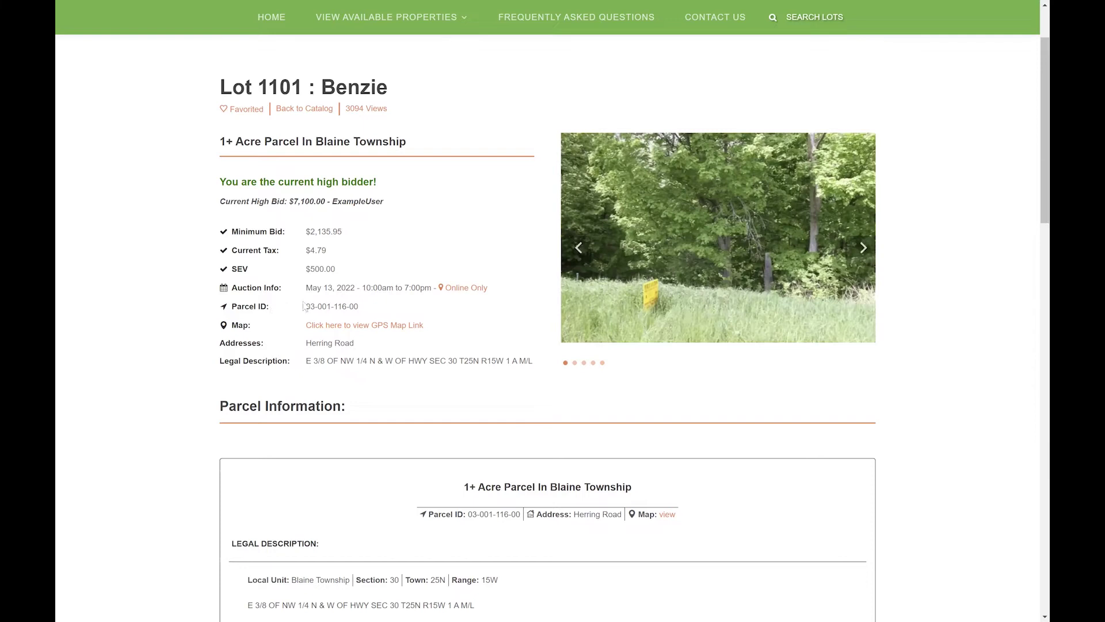
drag(362, 310, 298, 314)
click(377, 313)
scroll(385, 310, down, 2)
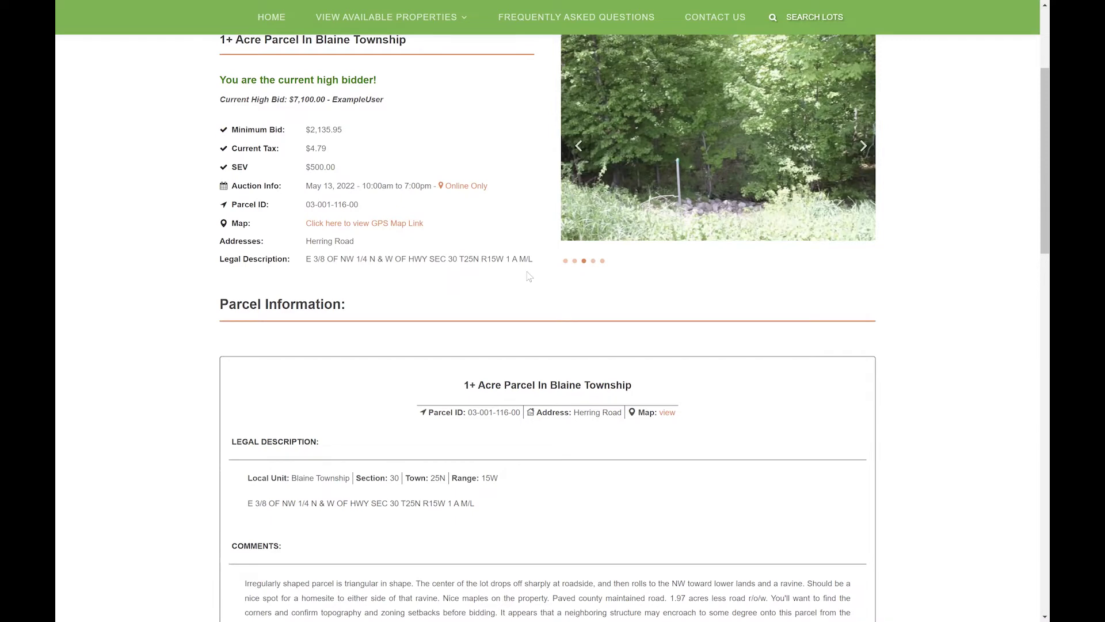
Step: Expand Lot 1101's full description: vacant lot on a paved public road, with phone, power and propane
scroll(529, 277, down, 4)
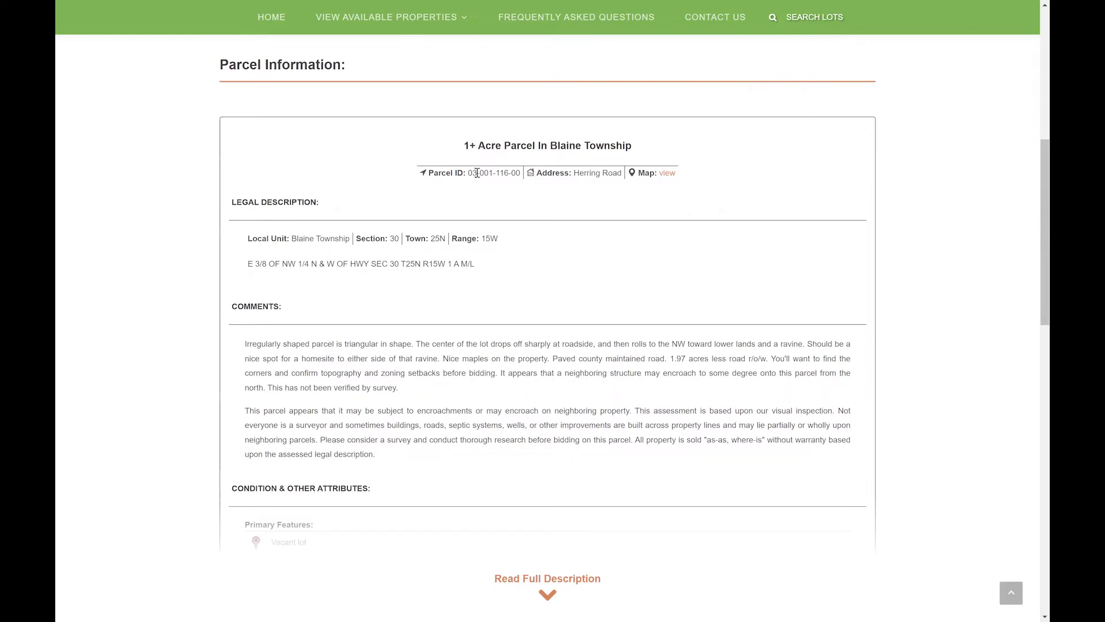
scroll(477, 260, down, 2)
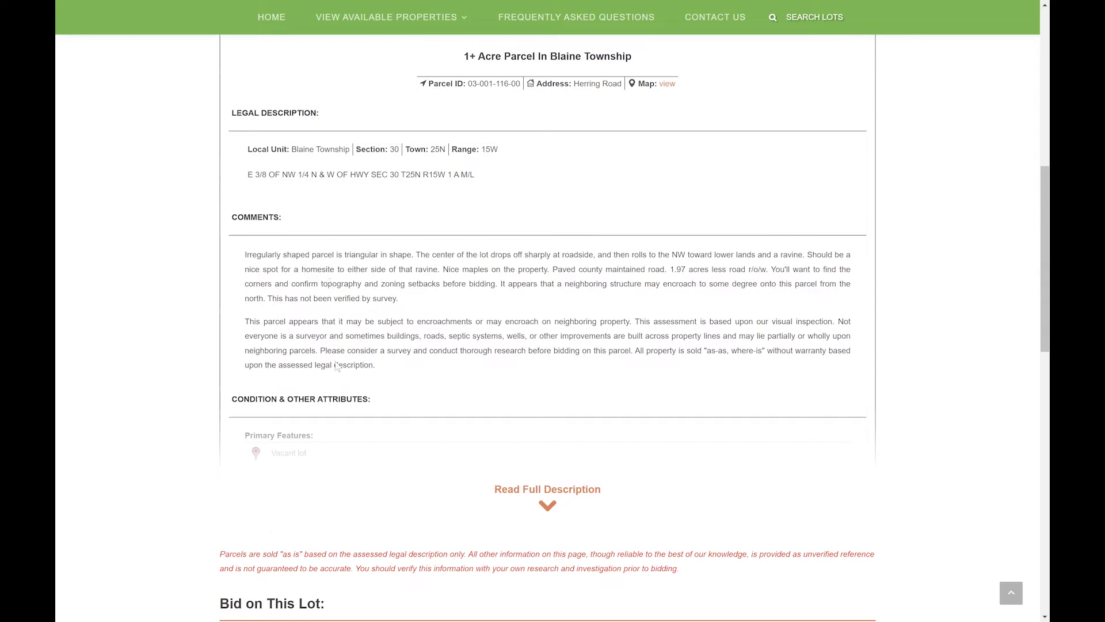
click(574, 490)
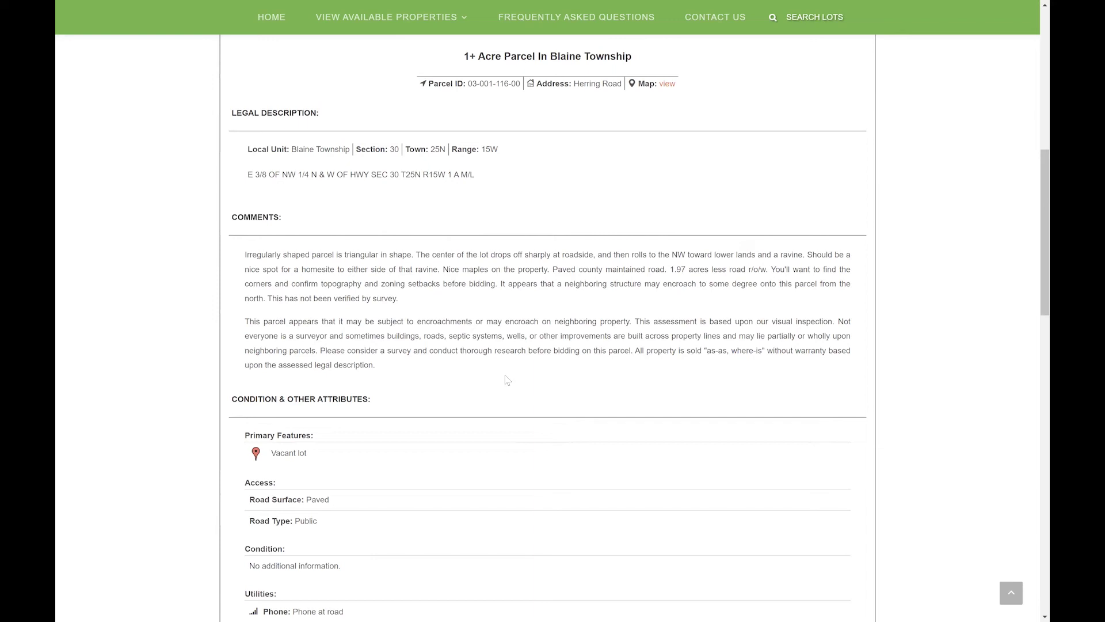
scroll(507, 379, down, 3)
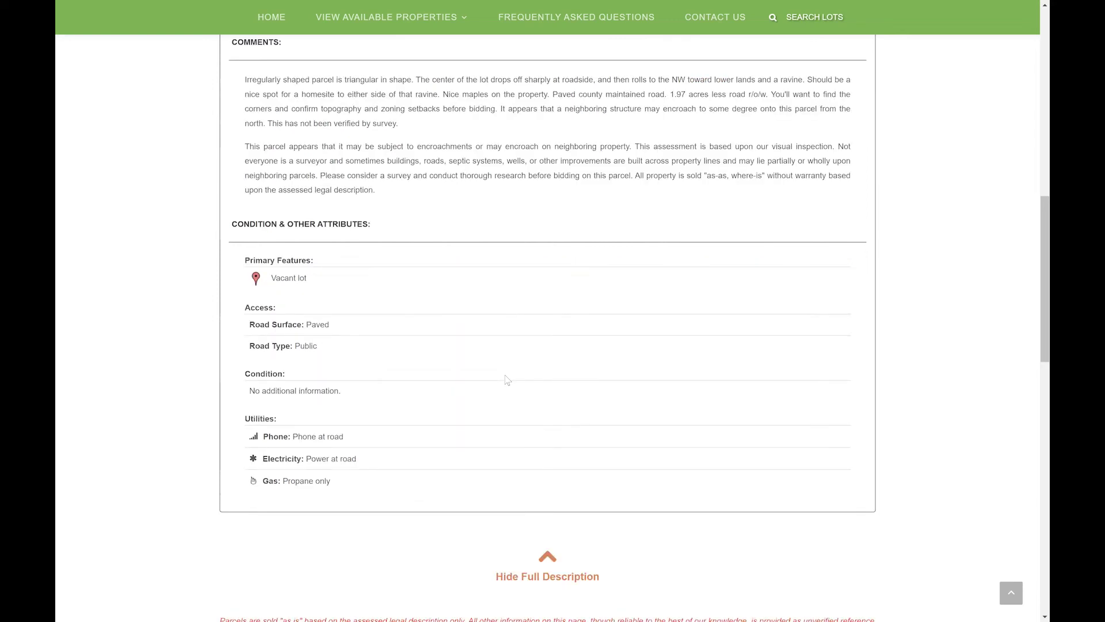
scroll(507, 379, up, 1)
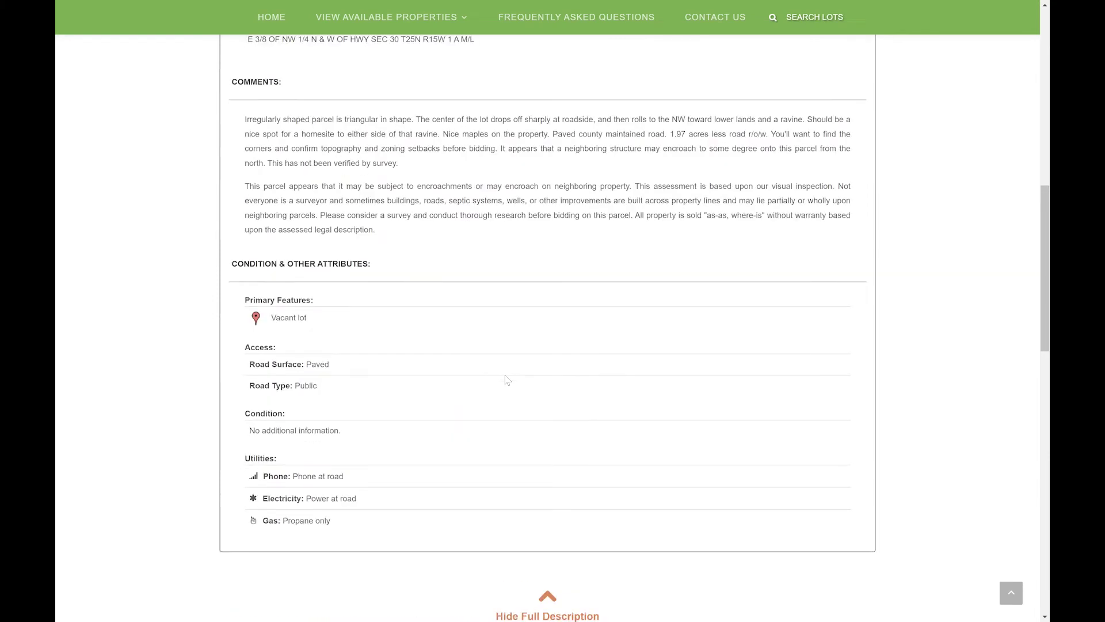
scroll(326, 282, down, 3)
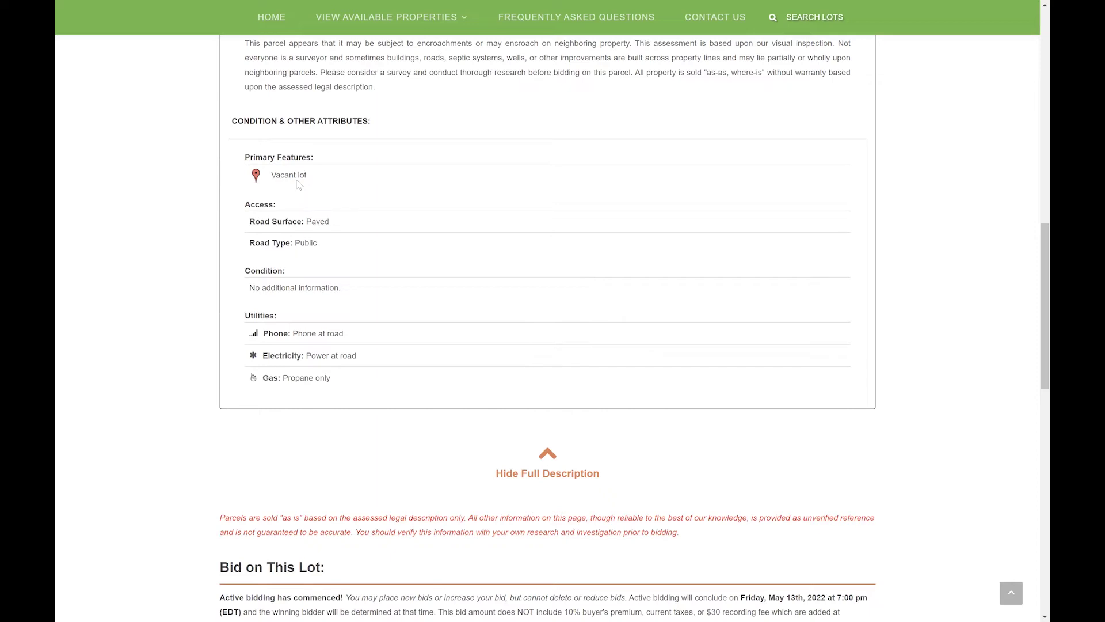
scroll(442, 337, down, 5)
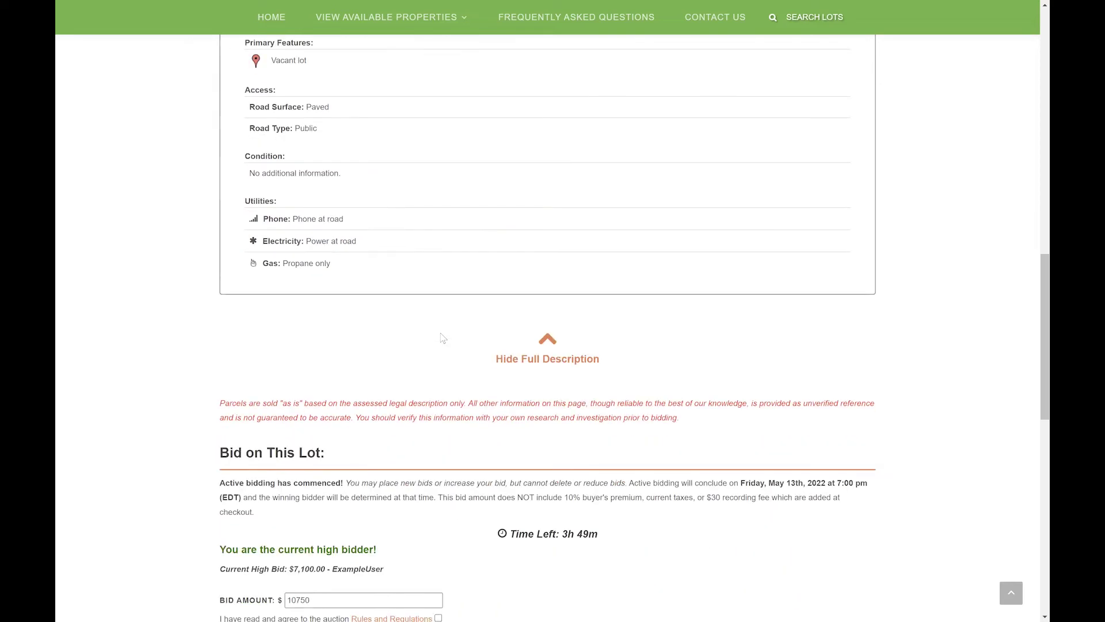
scroll(443, 337, down, 2)
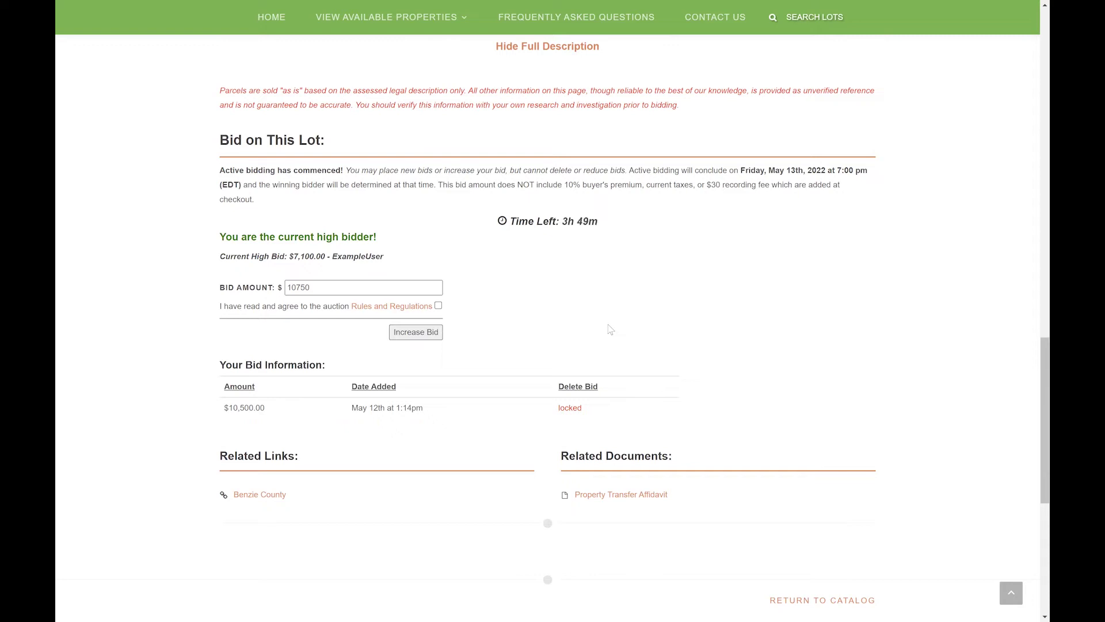
scroll(609, 319, down, 1)
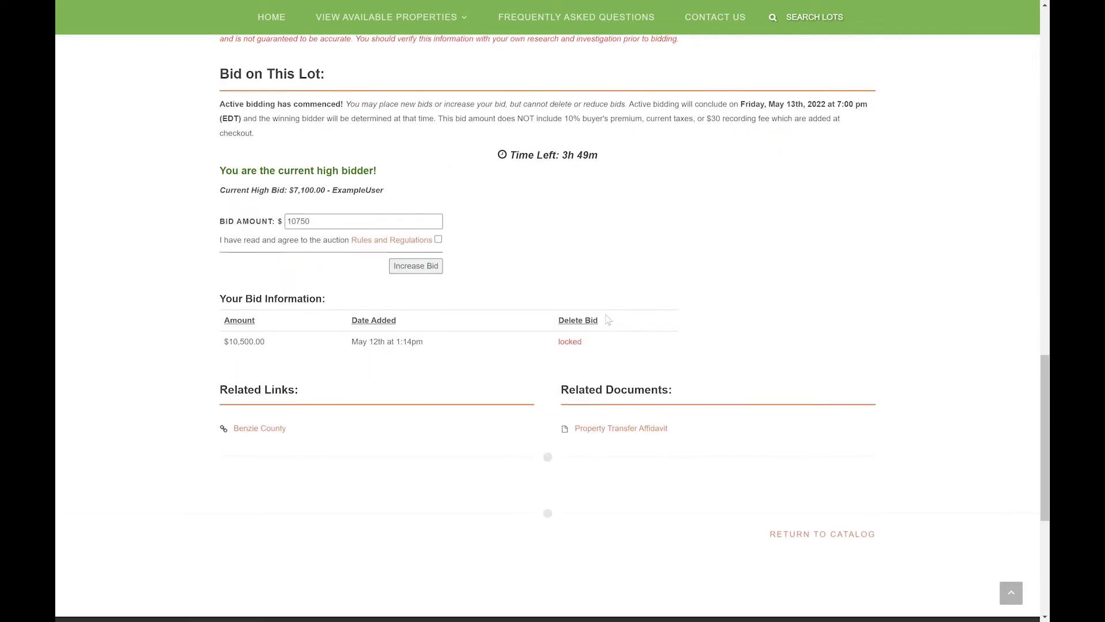
scroll(583, 287, down, 3)
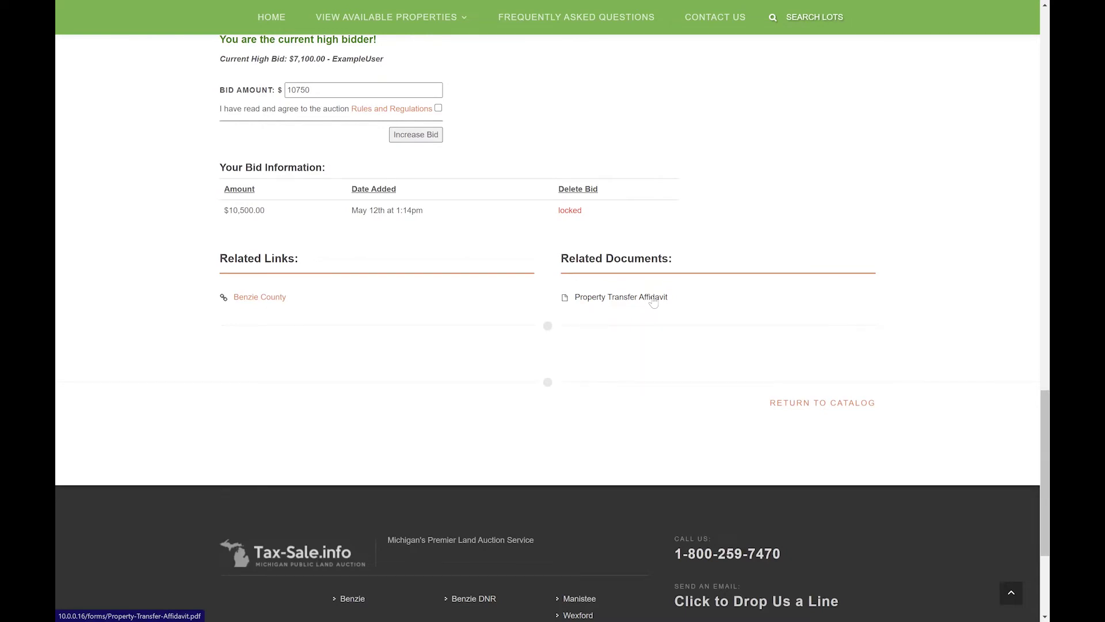
Step: Return to the Benzie catalog, whose Most Popular lots list Lot 1101 at a $2,135.95 minimum bid
scroll(654, 302, up, 9)
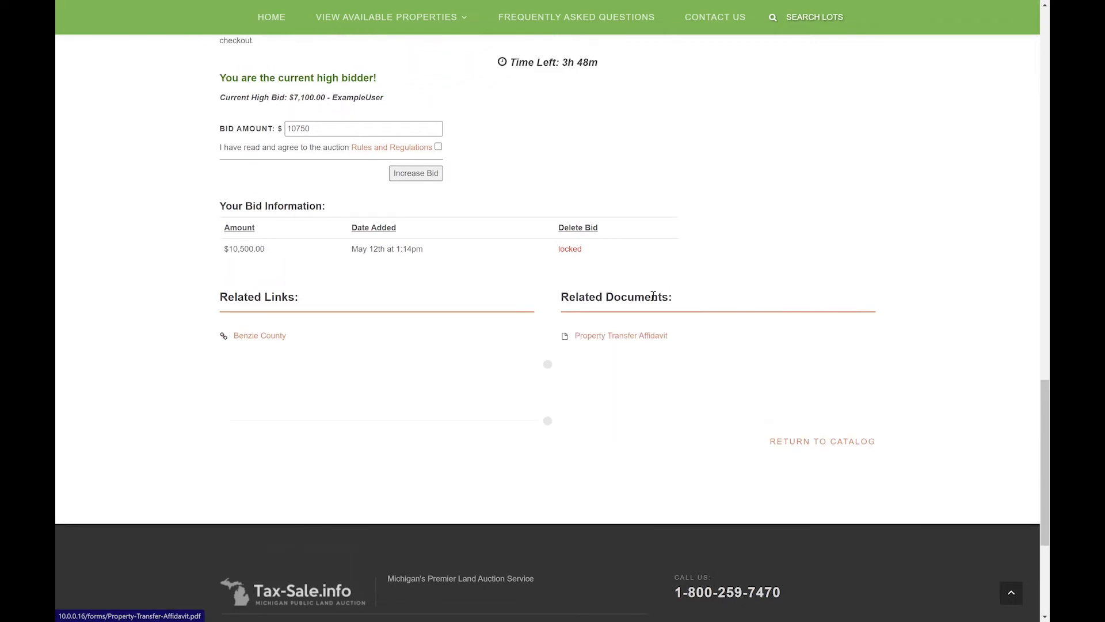
scroll(655, 301, up, 9)
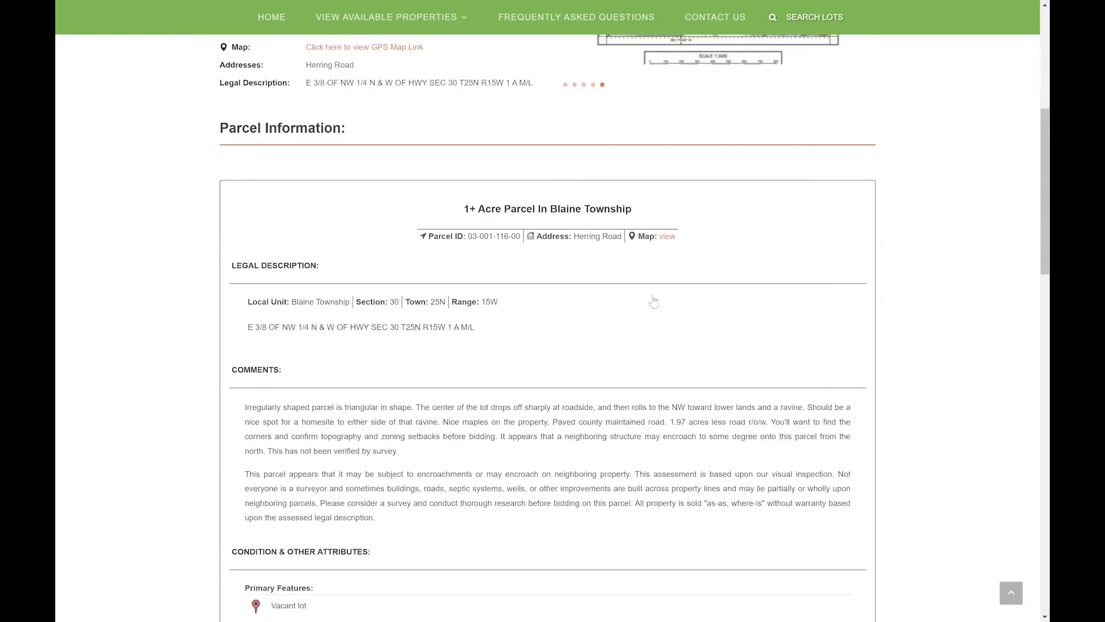
scroll(306, 234, up, 6)
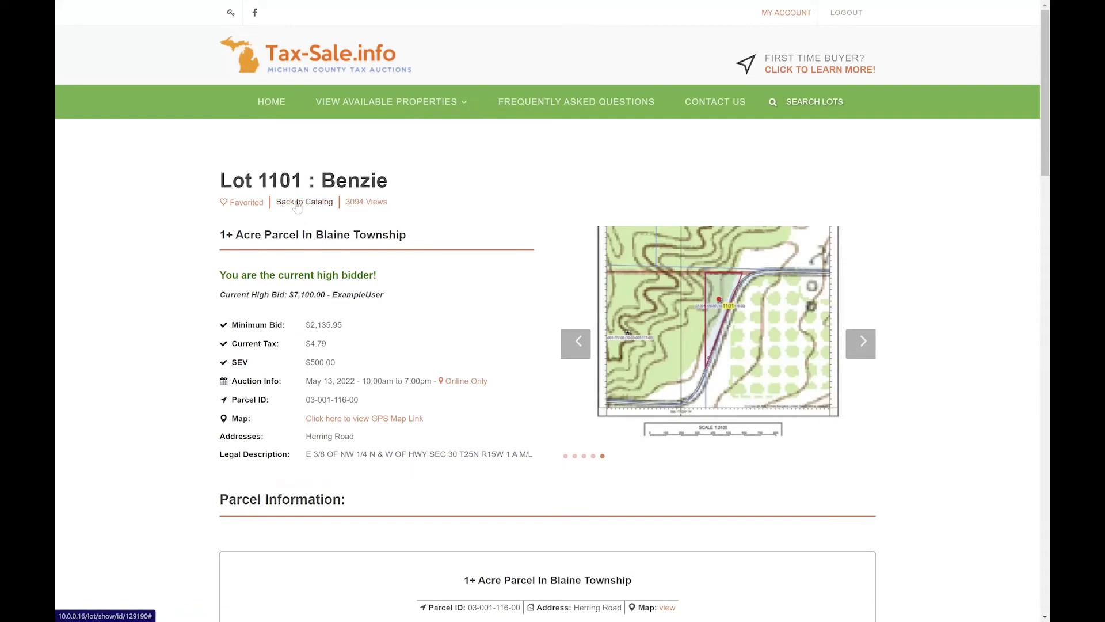
click(297, 205)
scroll(515, 319, down, 4)
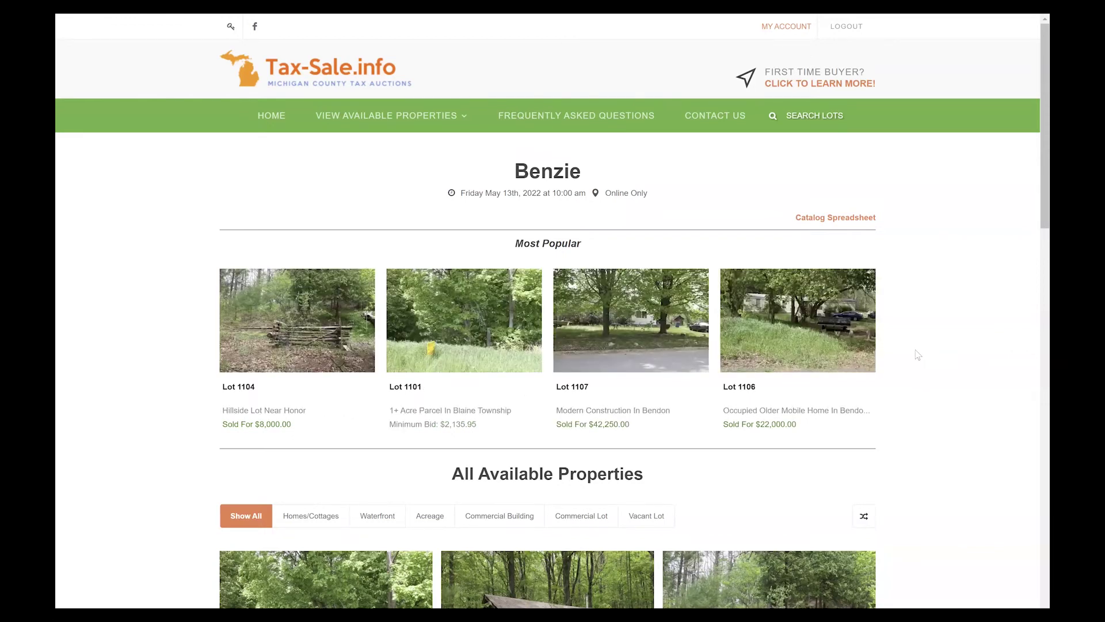
scroll(917, 354, down, 10)
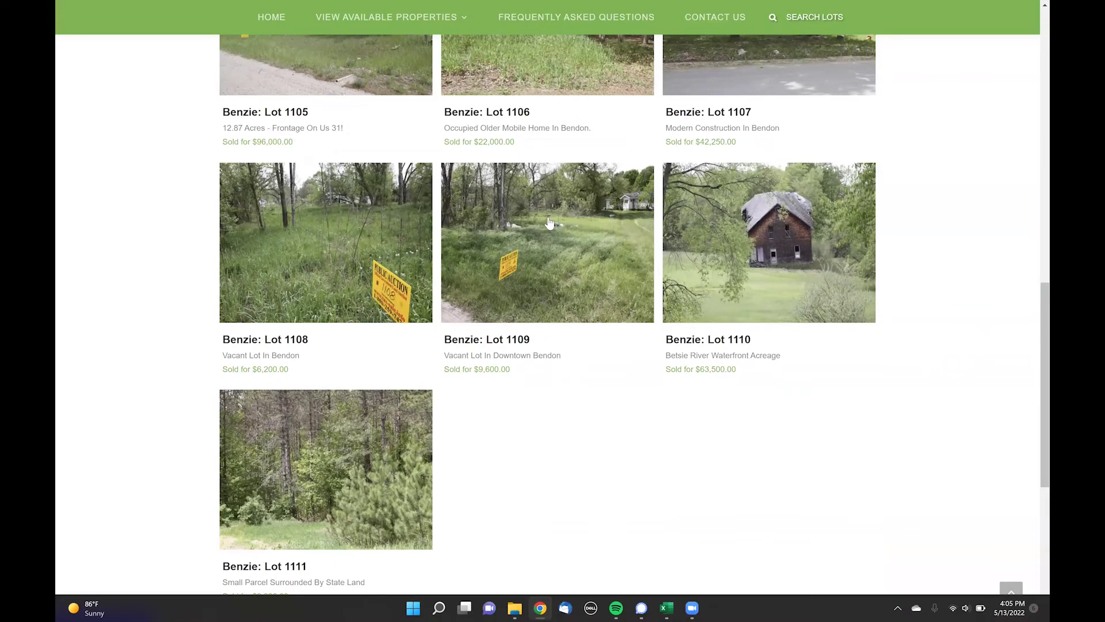
Step: Open Lot 1109, Vacant Lot In Downtown Bendon, and scroll to its $9,600.00 high bid
click(549, 223)
scroll(550, 223, down, 5)
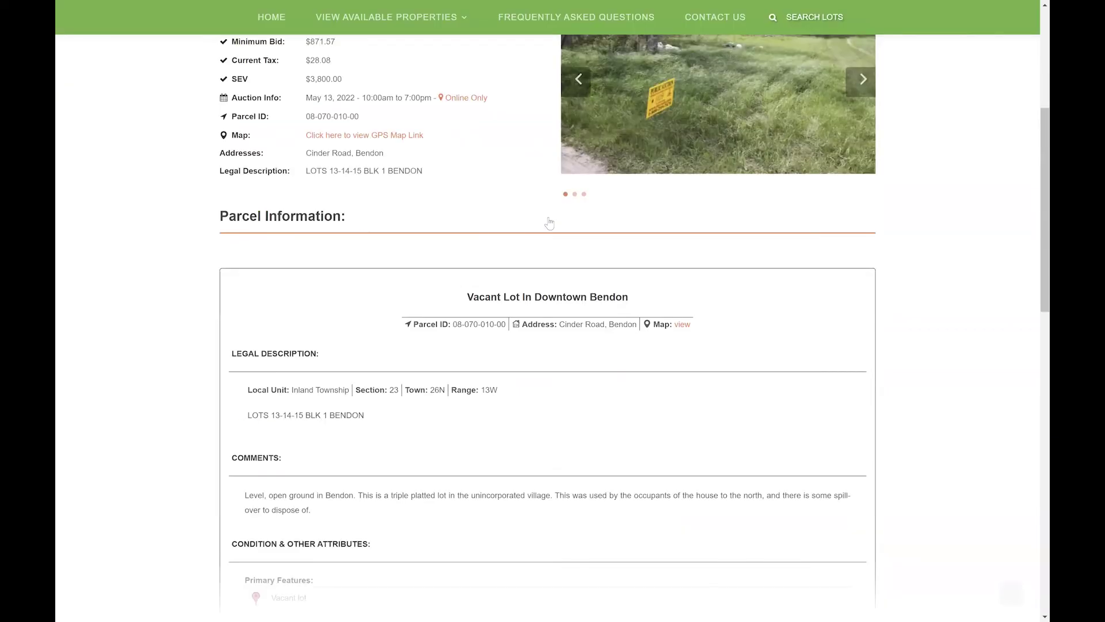
scroll(549, 224, down, 5)
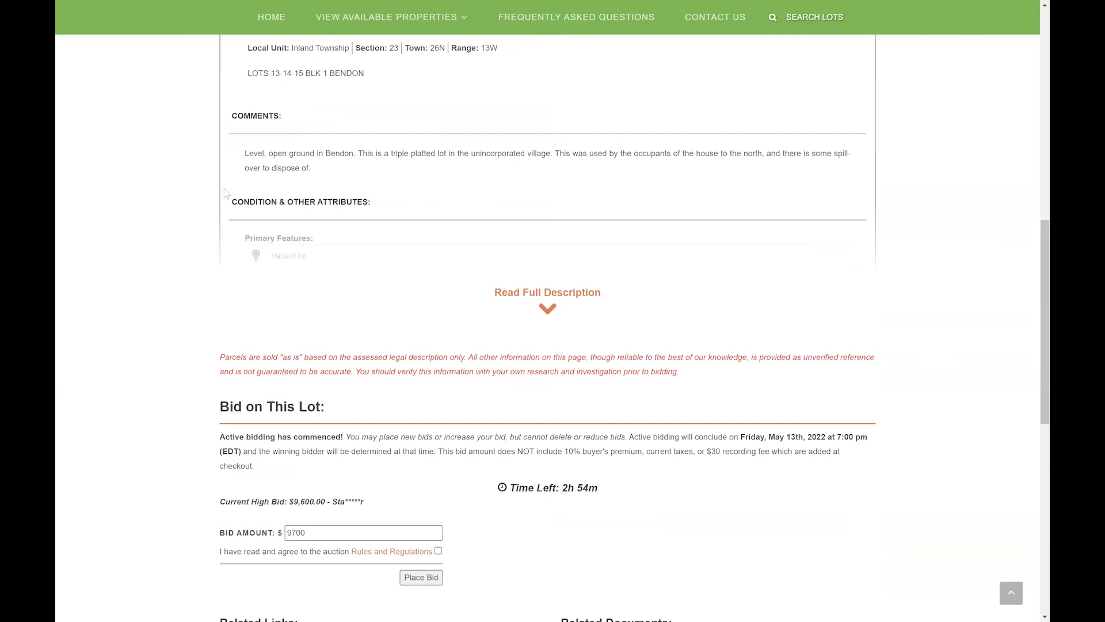
scroll(225, 195, down, 3)
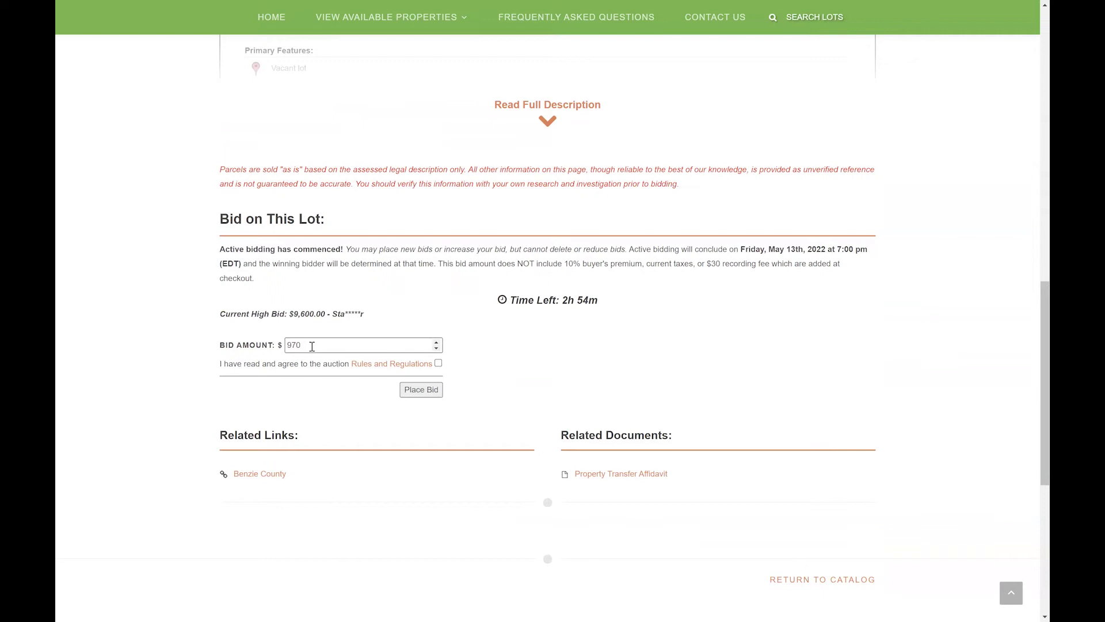
Step: Clear the prefilled amount in Lot 1109's Bid on This Lot section
key(BackSpace)
key(BackSpace)
key(BackSpace)
scroll(500, 349, down, 1)
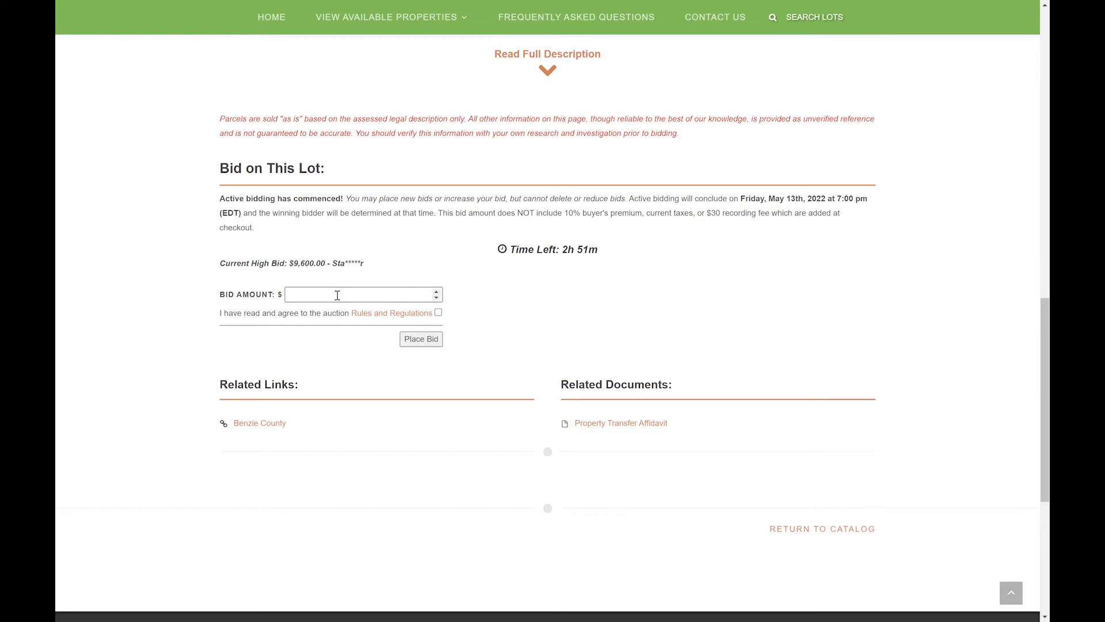
Step: Bid $9,700 on Lot 1109, agreeing to the rules and regulations
text(9700)
click(438, 314)
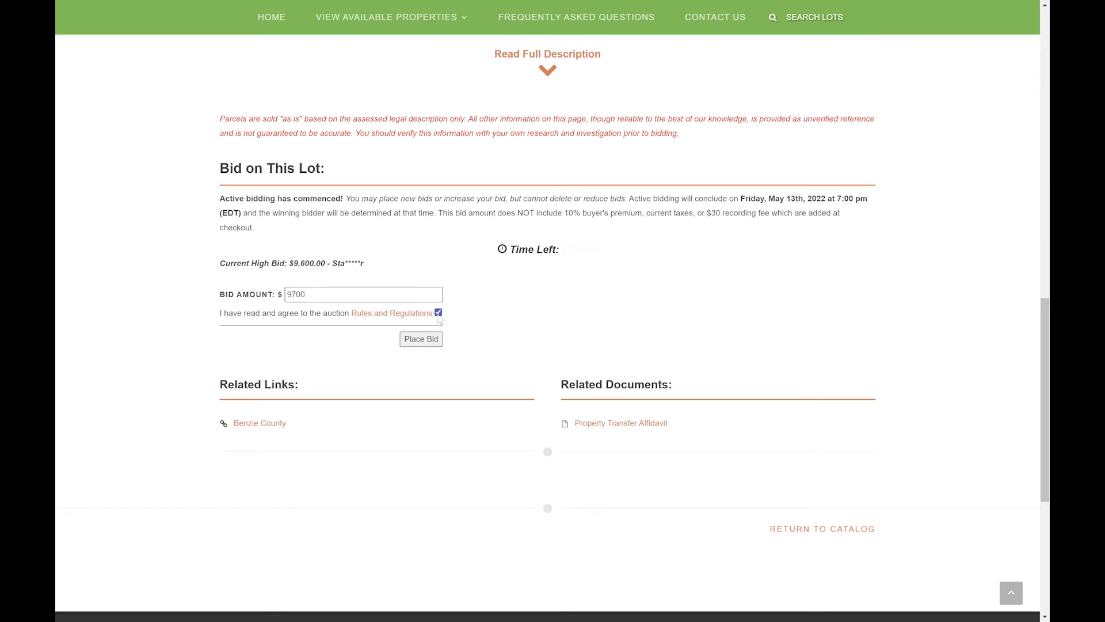
click(421, 339)
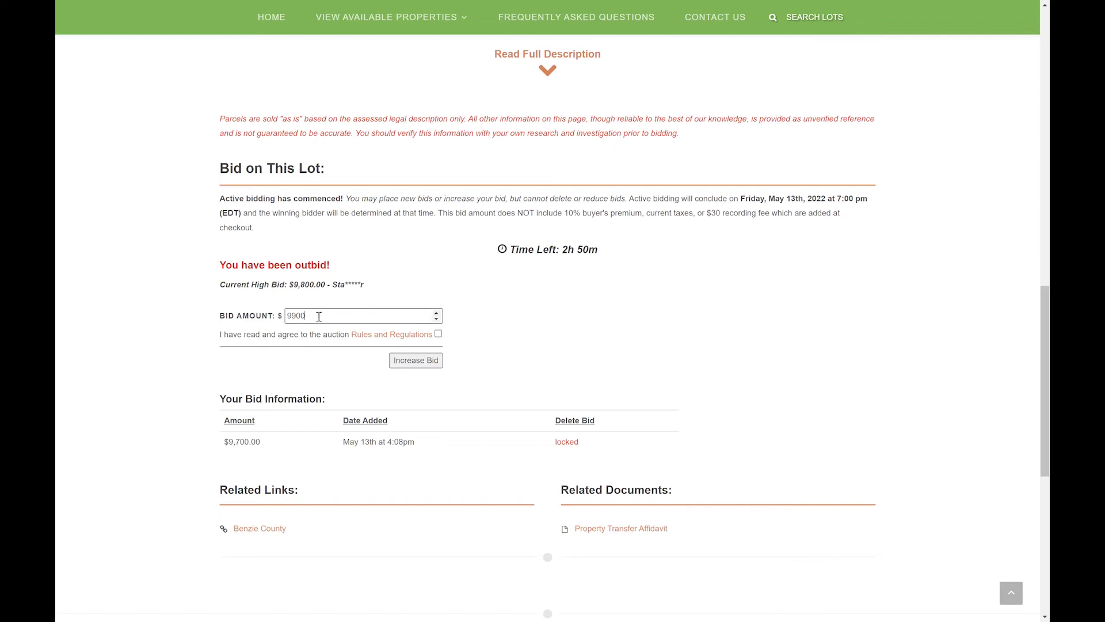
Step: Increase the Lot 1109 bid to $15,000 with the rules accepted, becoming high bidder at $10,750
double_click(319, 317)
text(15000)
click(439, 334)
click(416, 361)
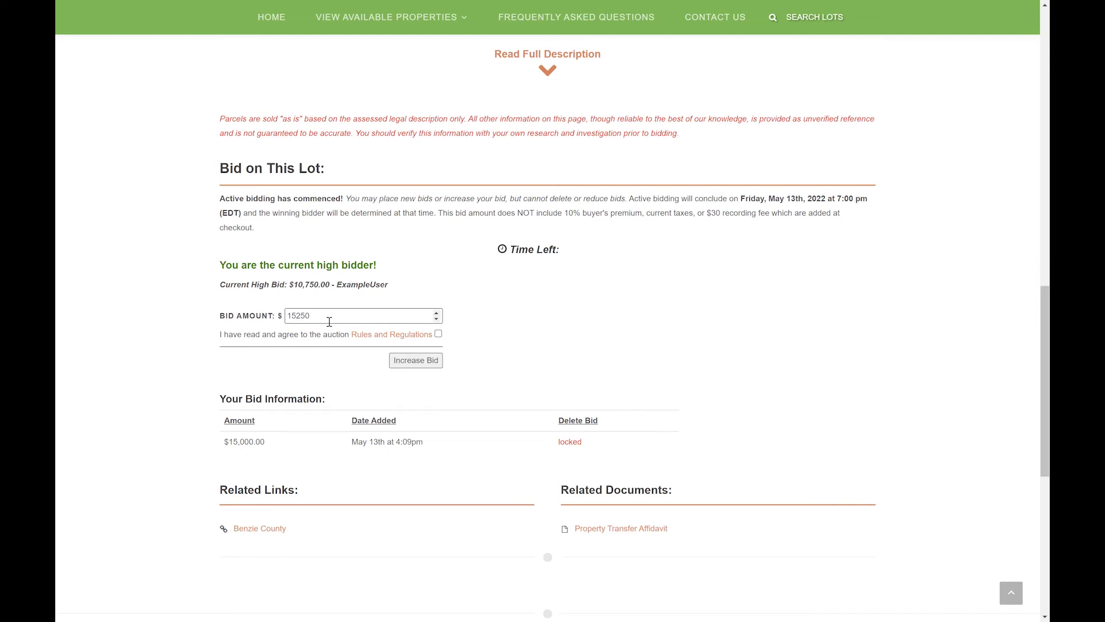
Step: Open My Auction Feed from the account overview and check Lot 1109's $10,750 high bid
scroll(460, 283, up, 8)
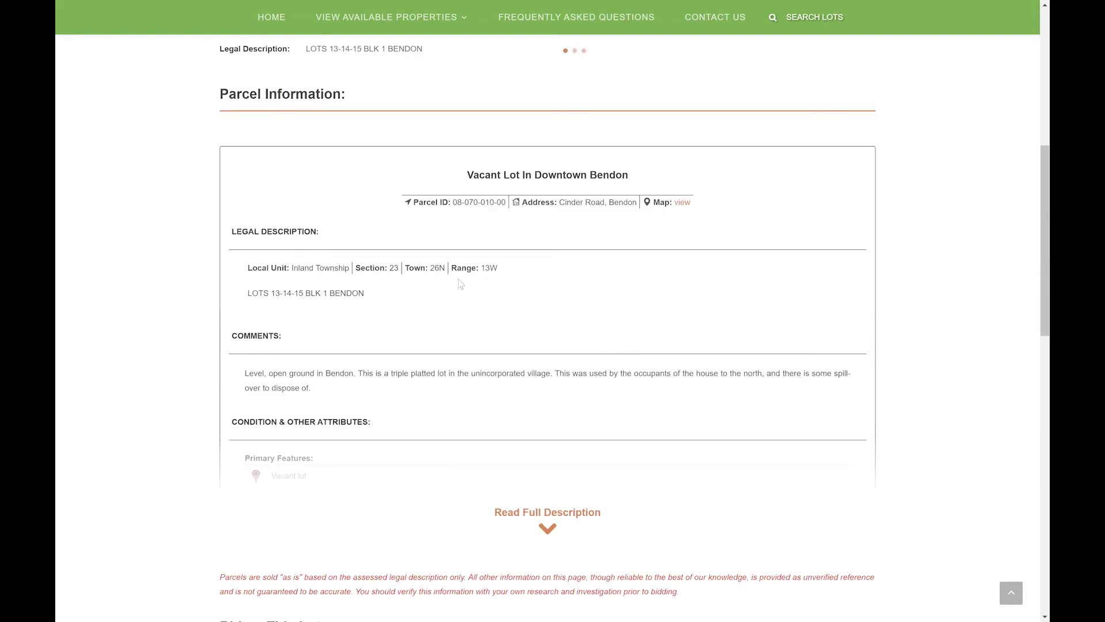
scroll(464, 266, up, 8)
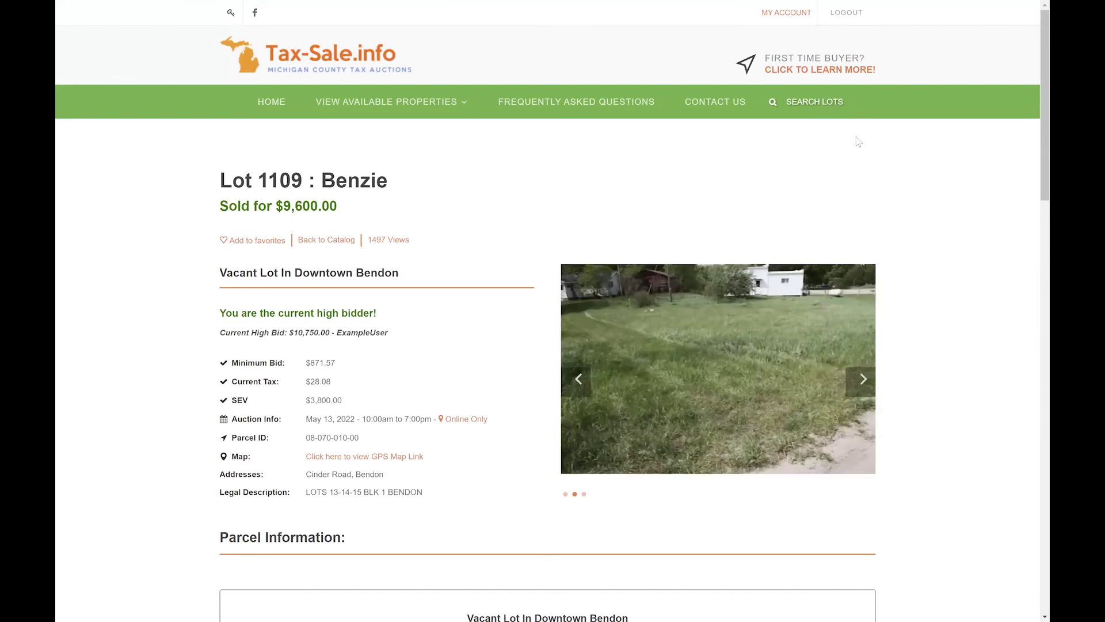
key(Tab)
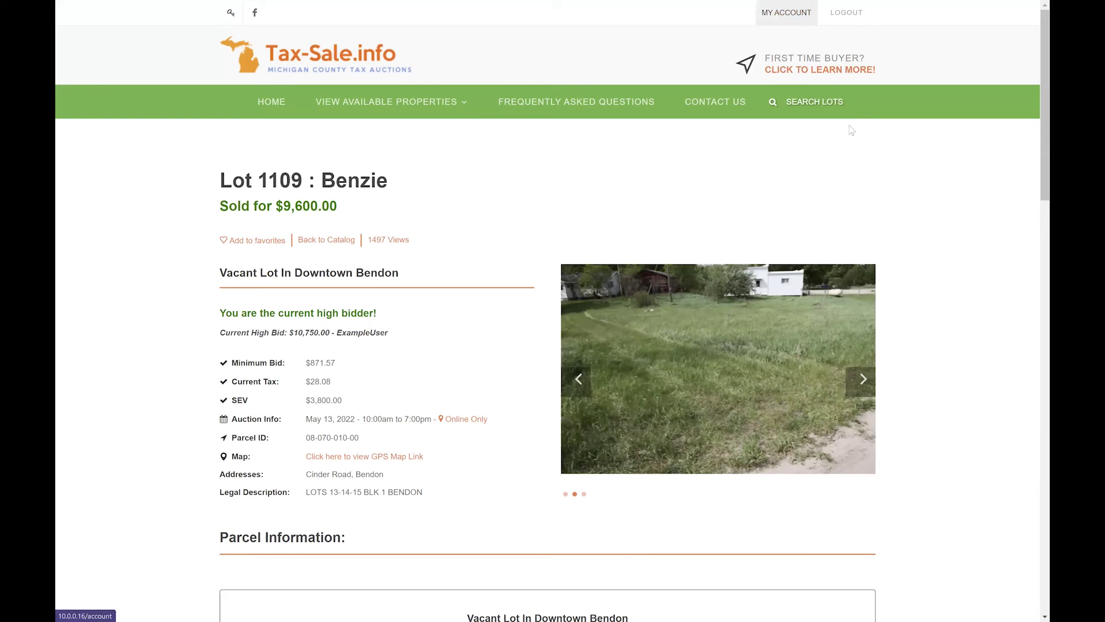
key(Return)
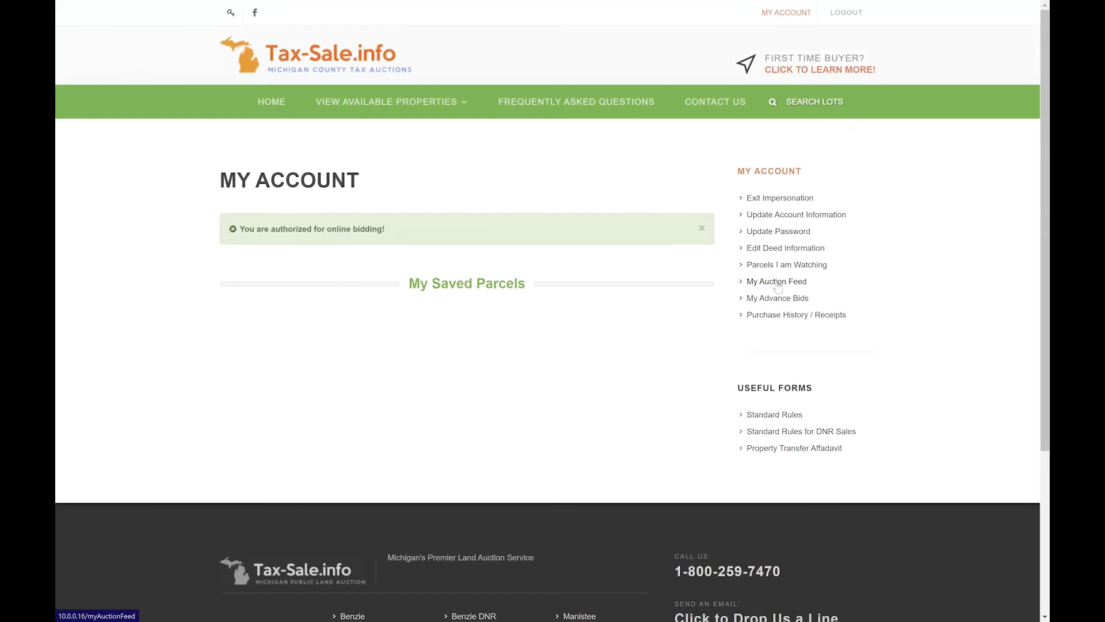
click(777, 282)
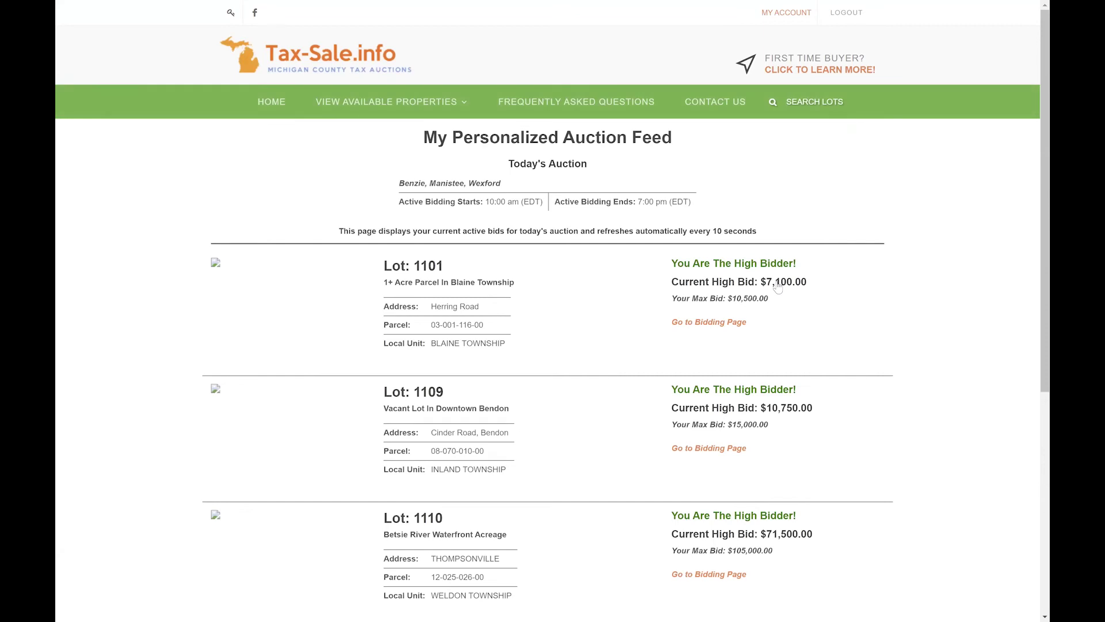
scroll(777, 288, down, 2)
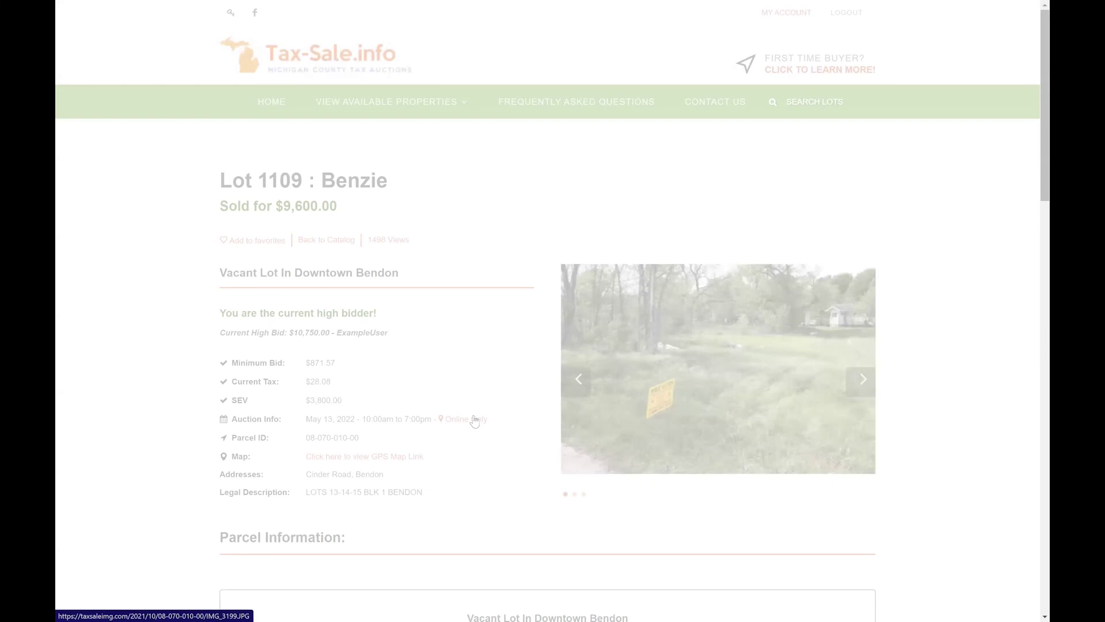
Step: Scroll through Lot 1109's page to review its bid information
scroll(474, 421, down, 9)
scroll(317, 291, down, 8)
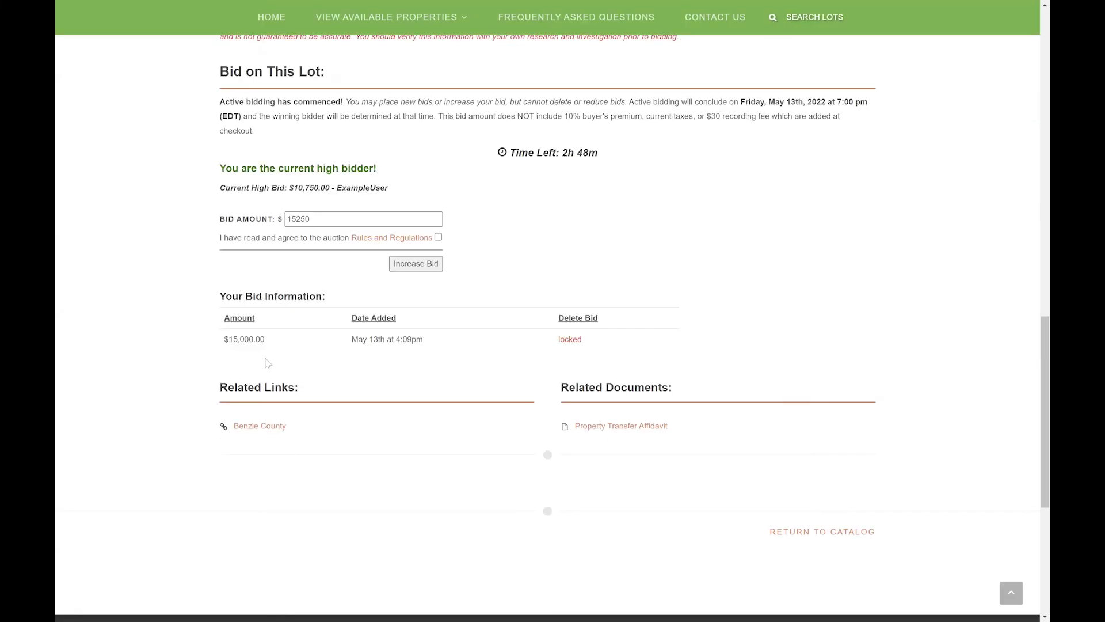
scroll(267, 363, up, 5)
scroll(78, 81, up, 12)
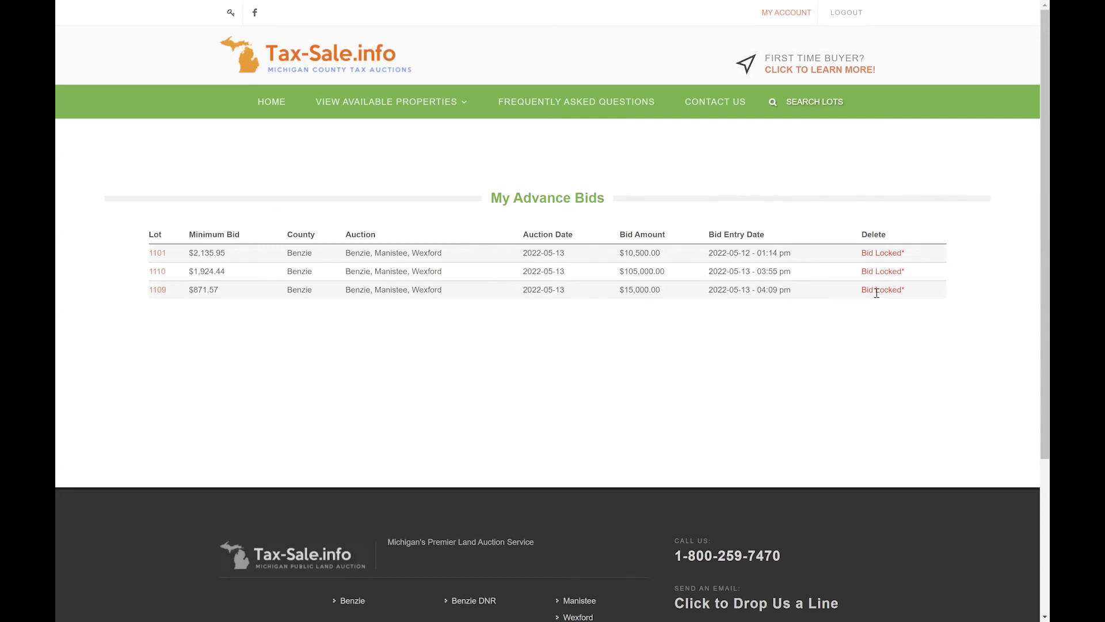
Step: Go to My Account and view the Parcels I am Watching list
click(824, 12)
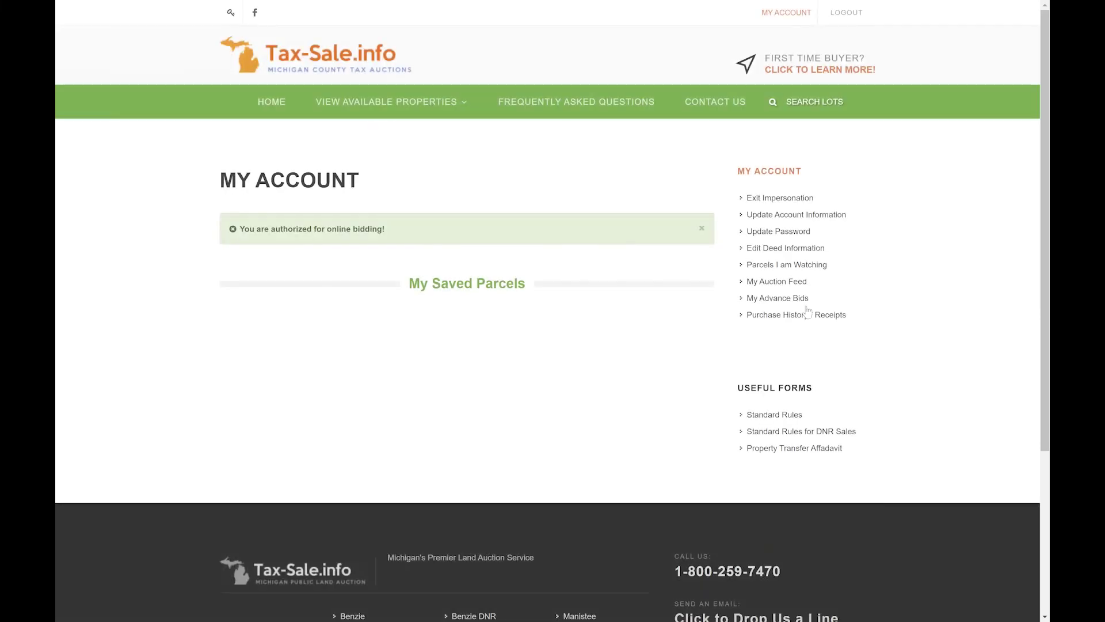
click(798, 265)
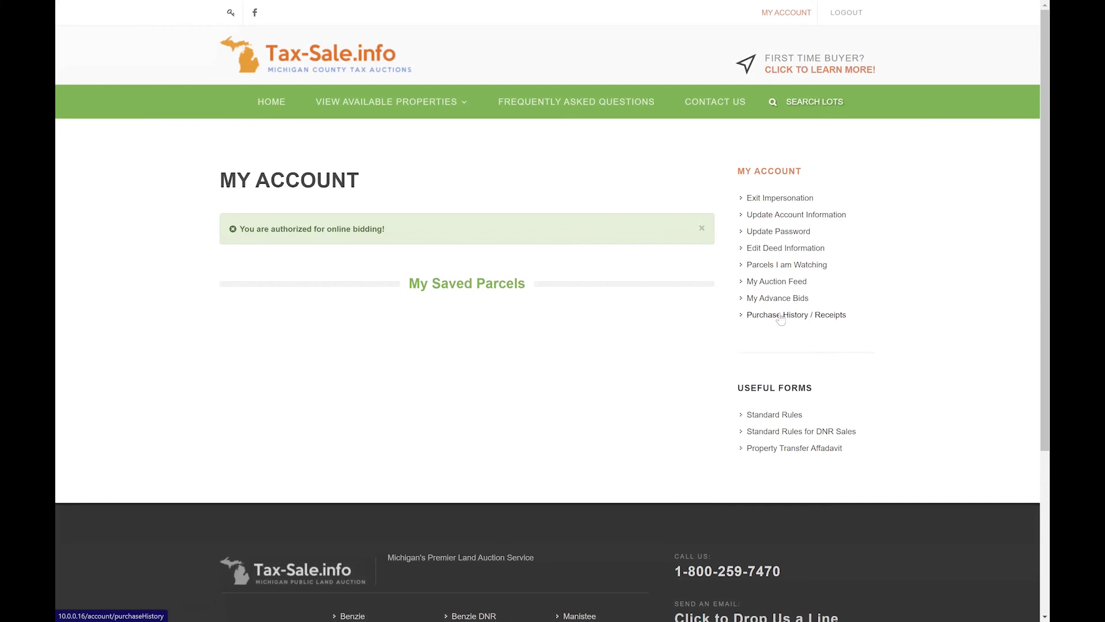
Step: Check the empty purchase history, then review Lot 1110: $1,924.44 minimum bid, $91.78 tax, $21,900 SEV
click(780, 317)
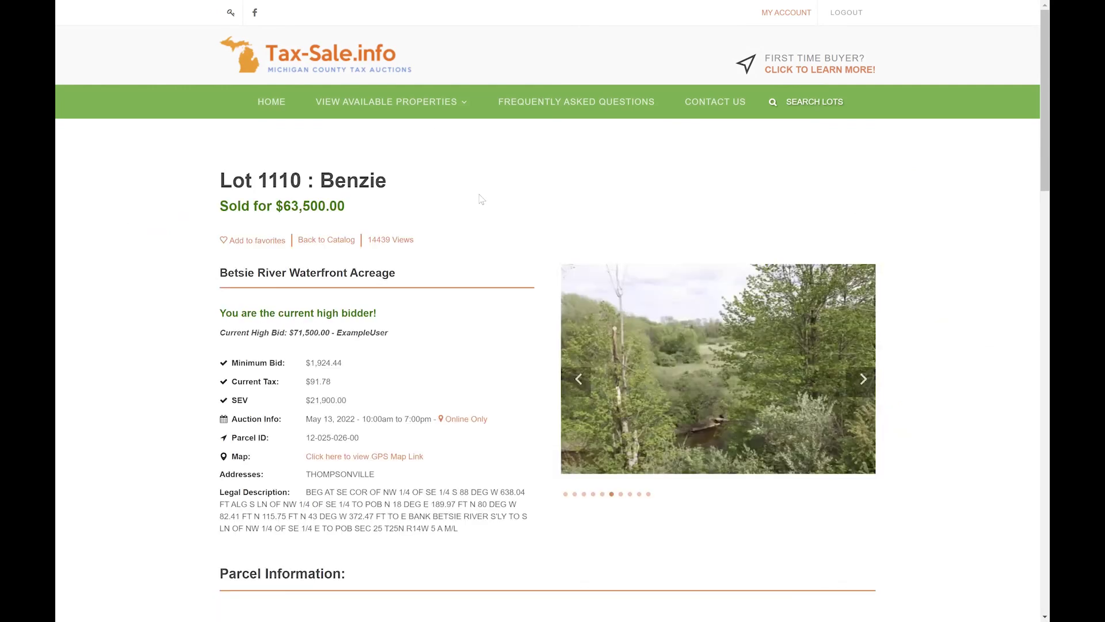
scroll(482, 199, down, 2)
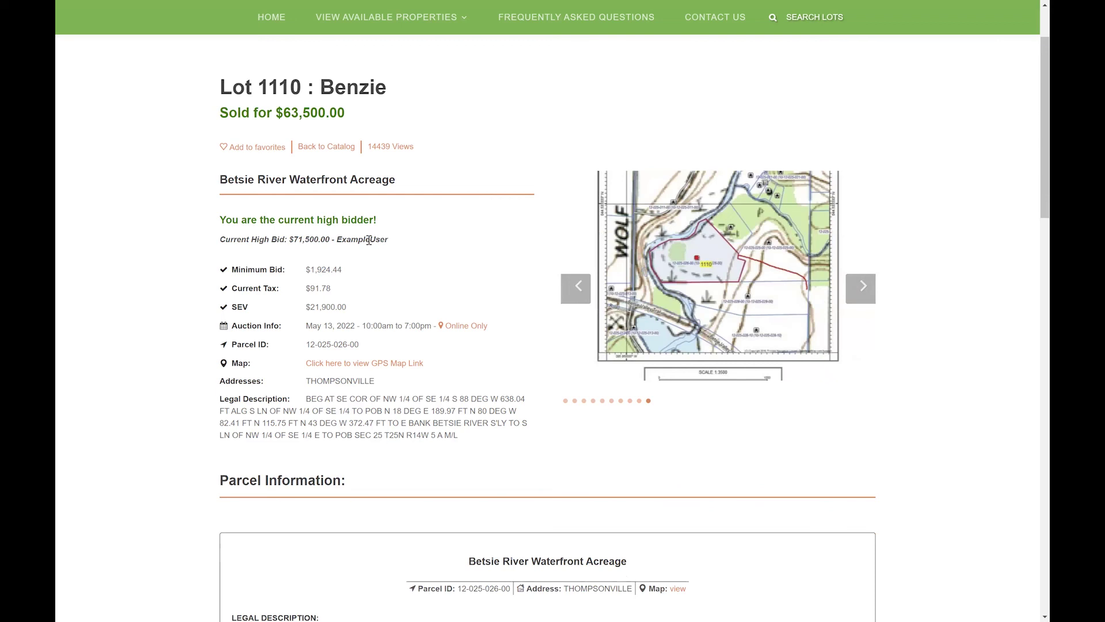
scroll(360, 241, down, 5)
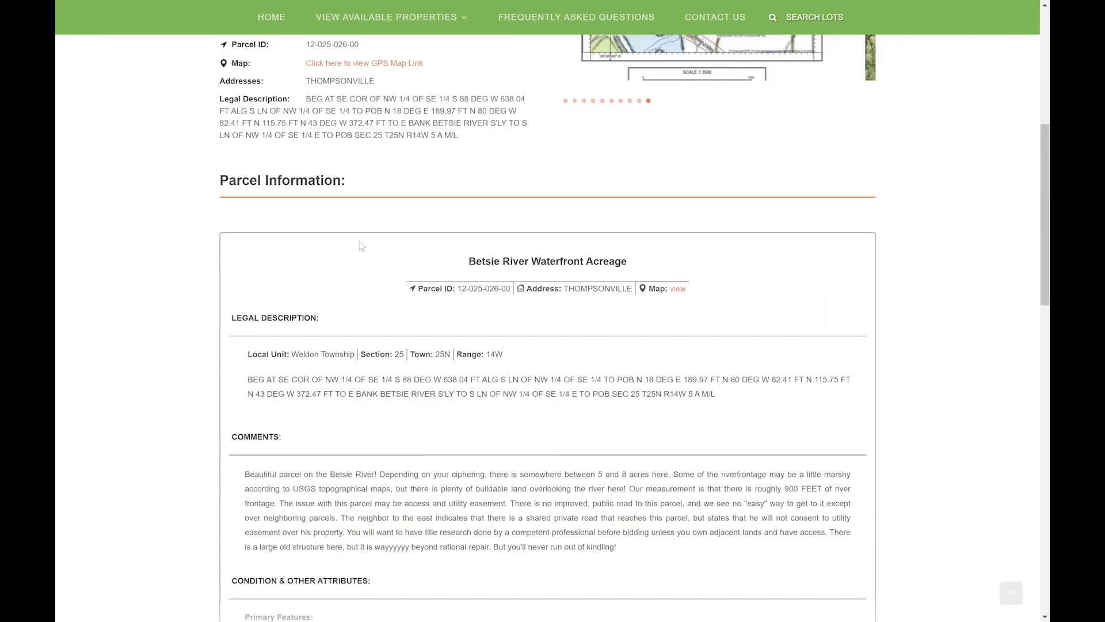
scroll(362, 246, down, 5)
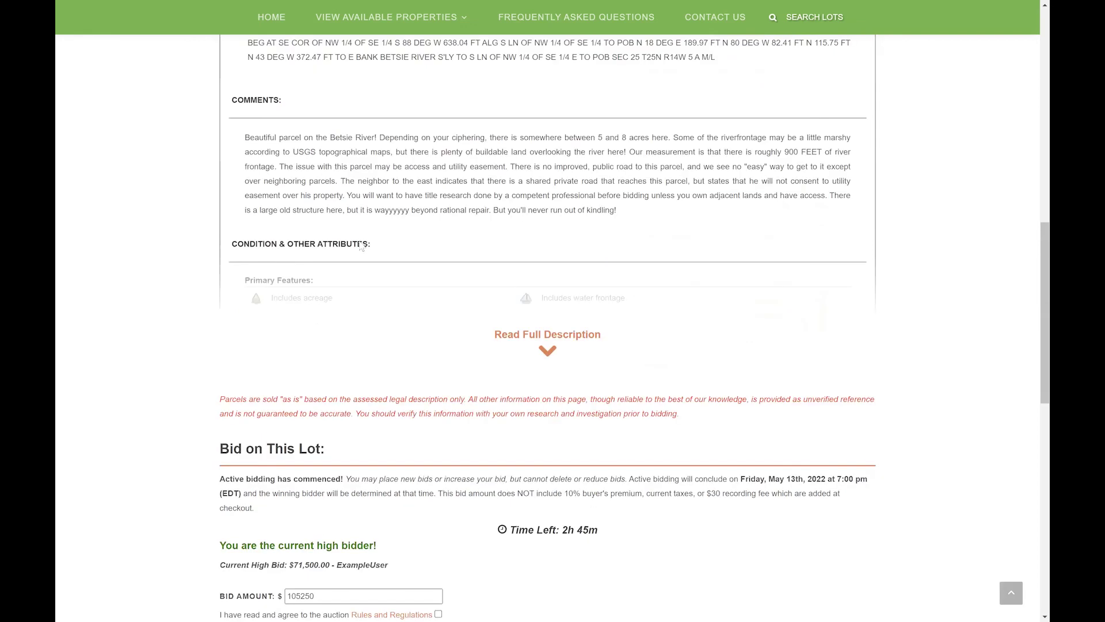
scroll(361, 246, down, 5)
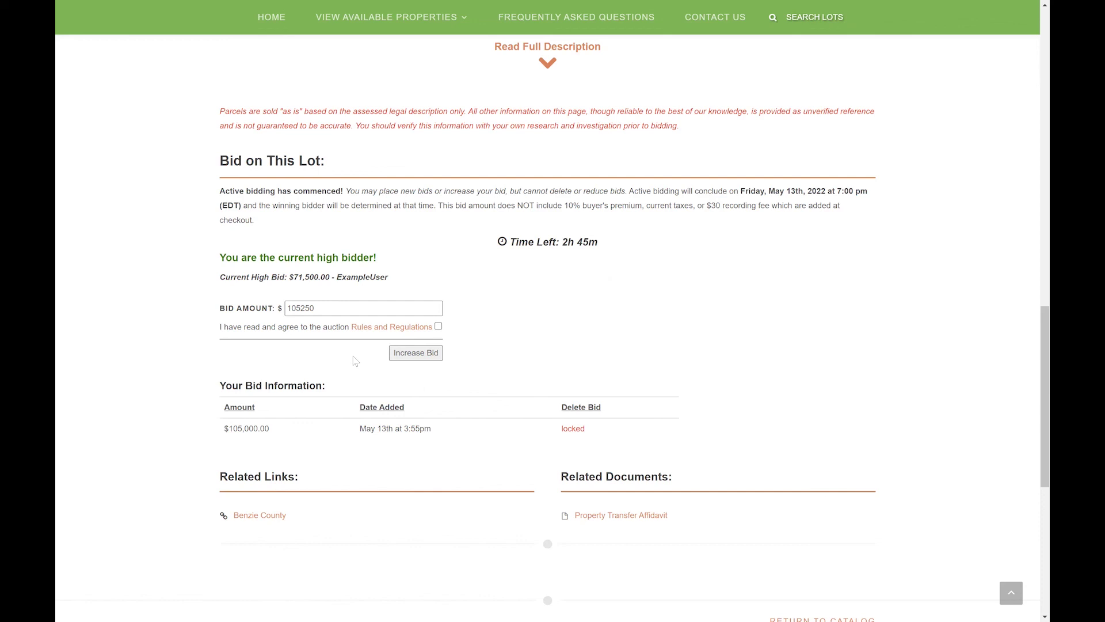
scroll(622, 161, down, 1)
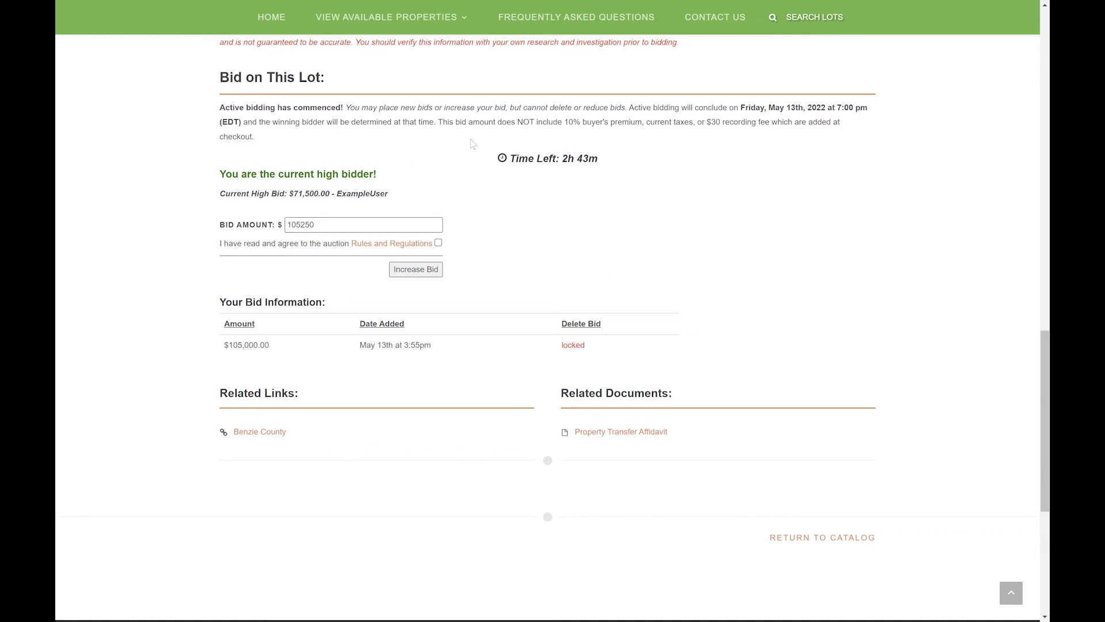
scroll(348, 173, up, 8)
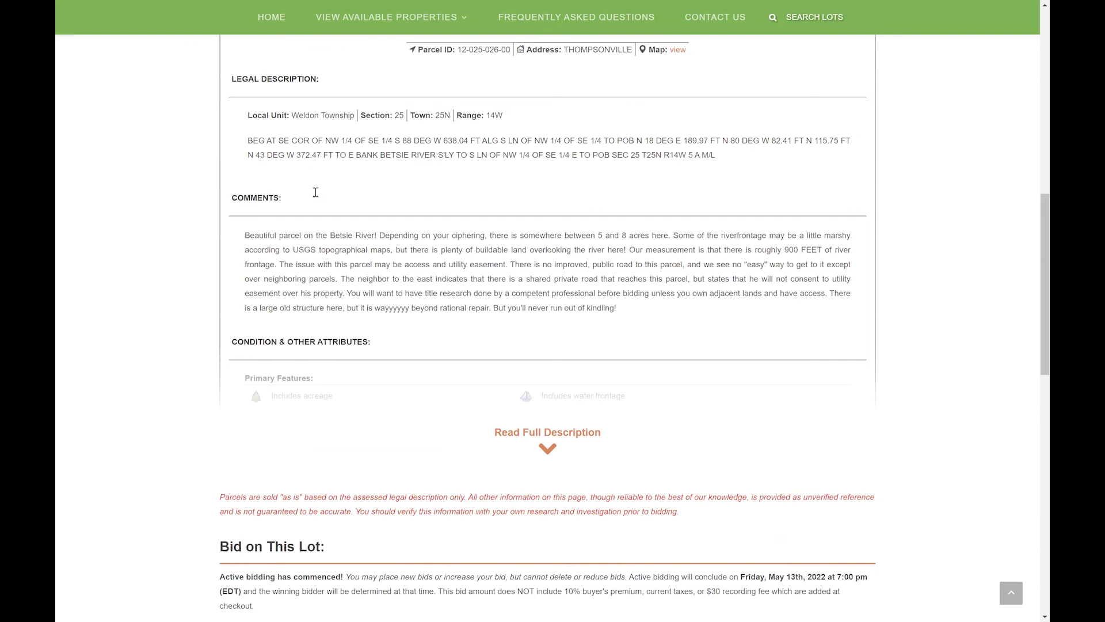
scroll(315, 193, up, 8)
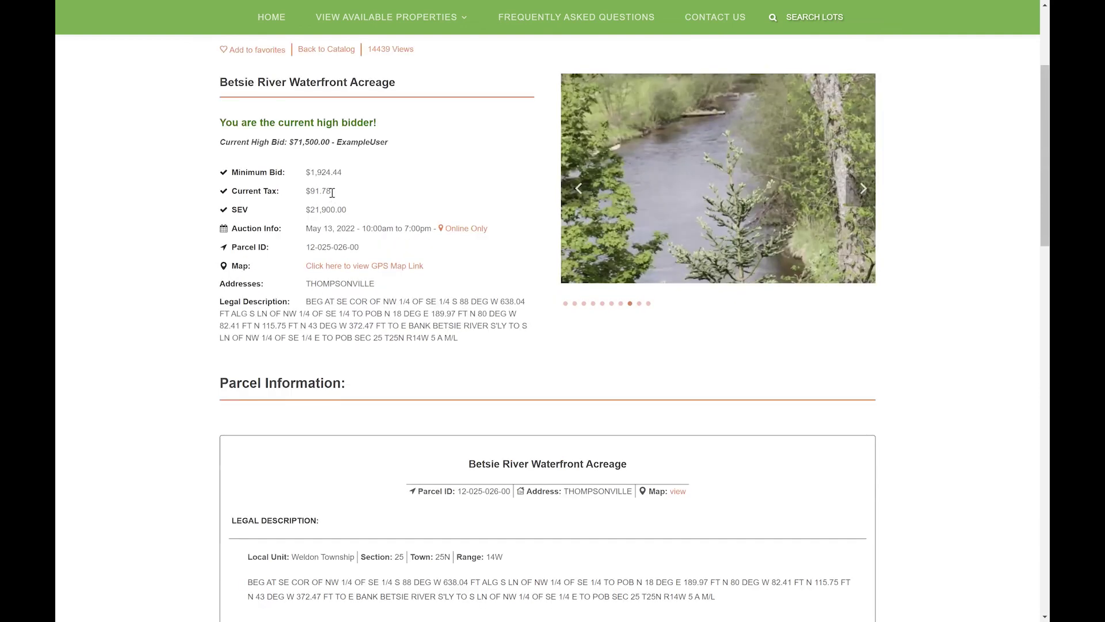
scroll(333, 197, down, 2)
scroll(333, 198, down, 11)
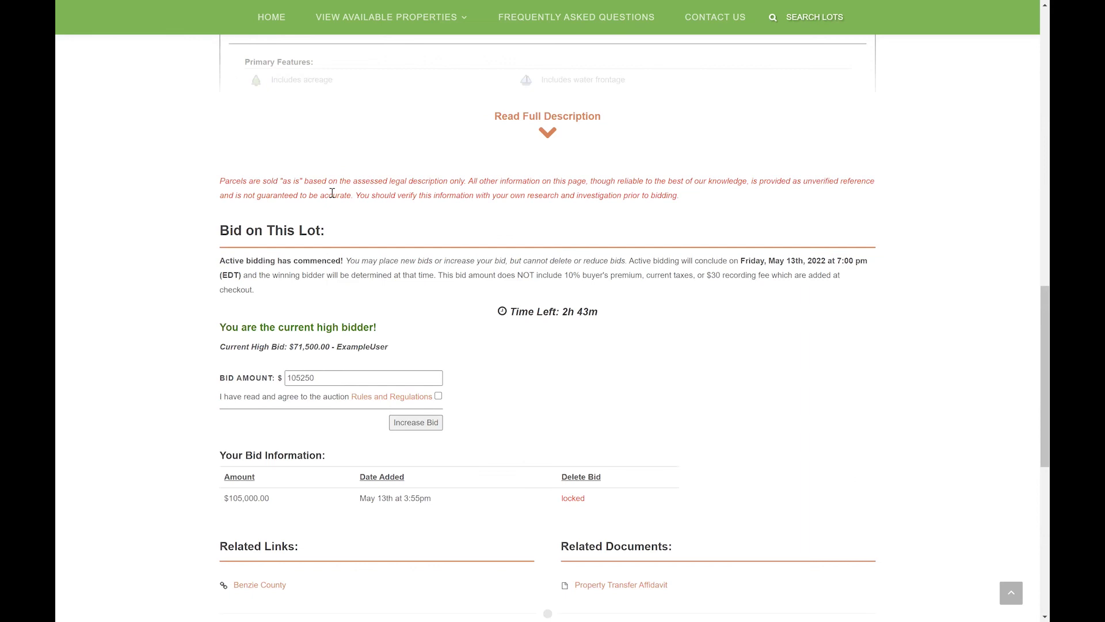
scroll(332, 193, down, 2)
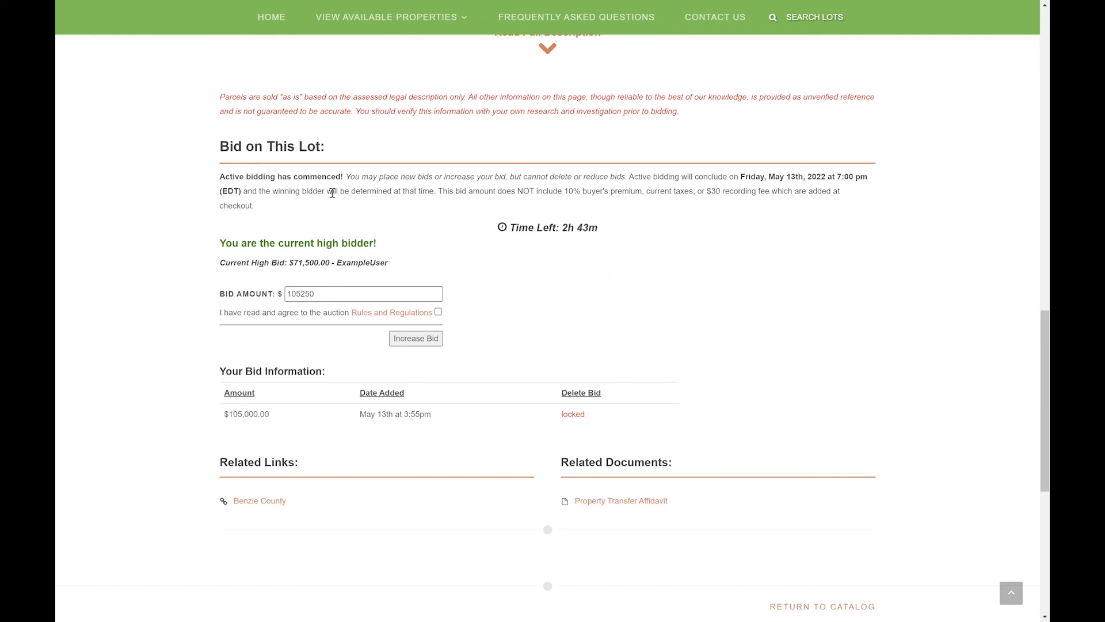
scroll(525, 295, up, 1)
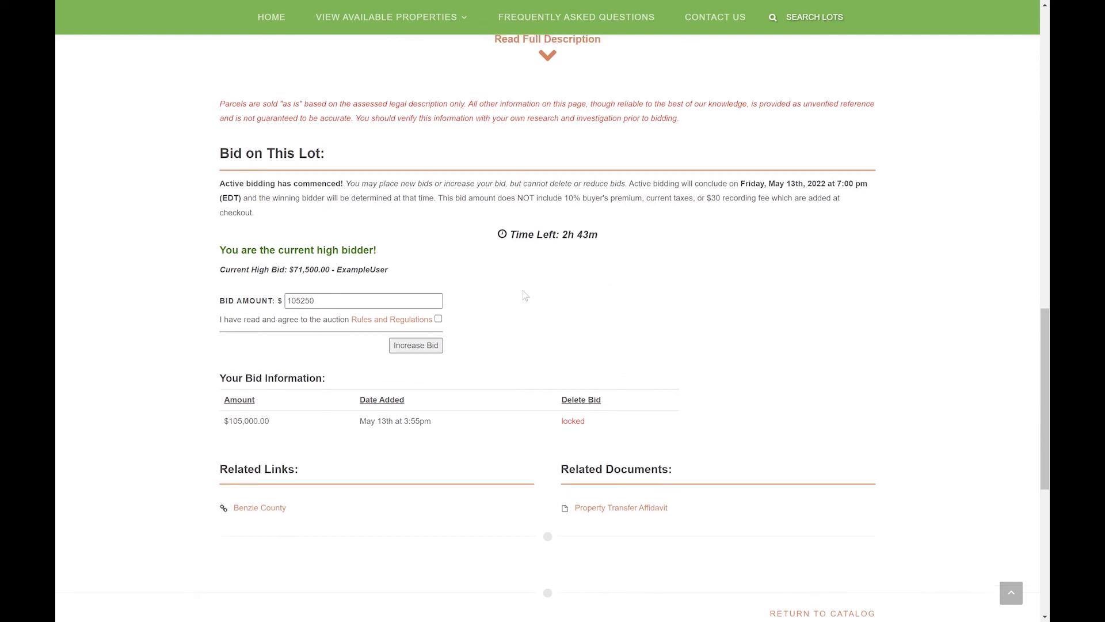
scroll(525, 295, up, 5)
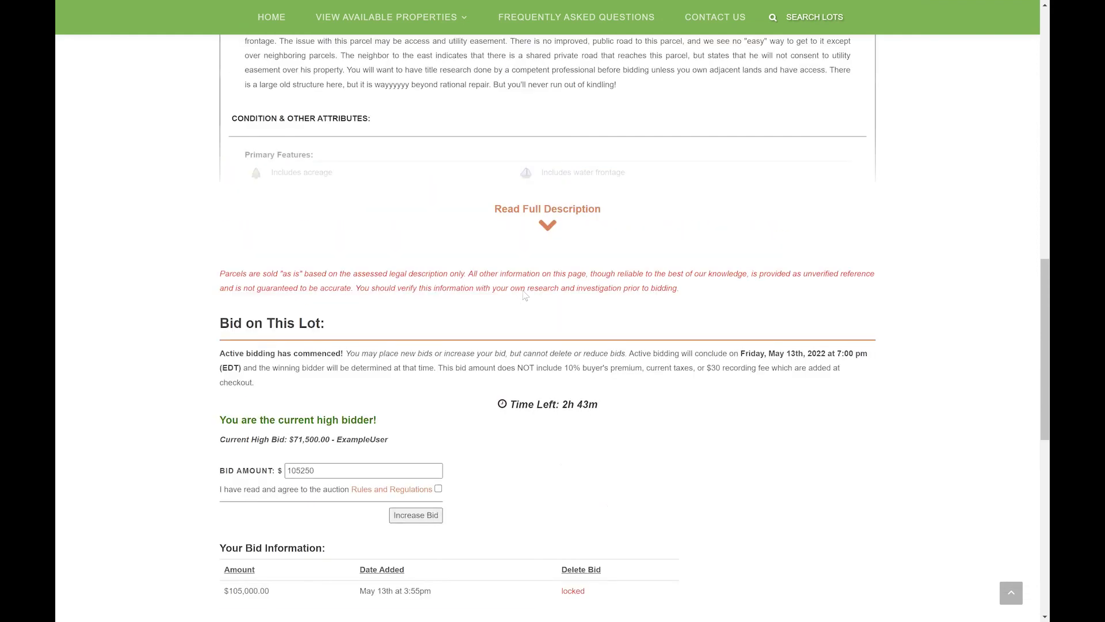
scroll(525, 295, up, 4)
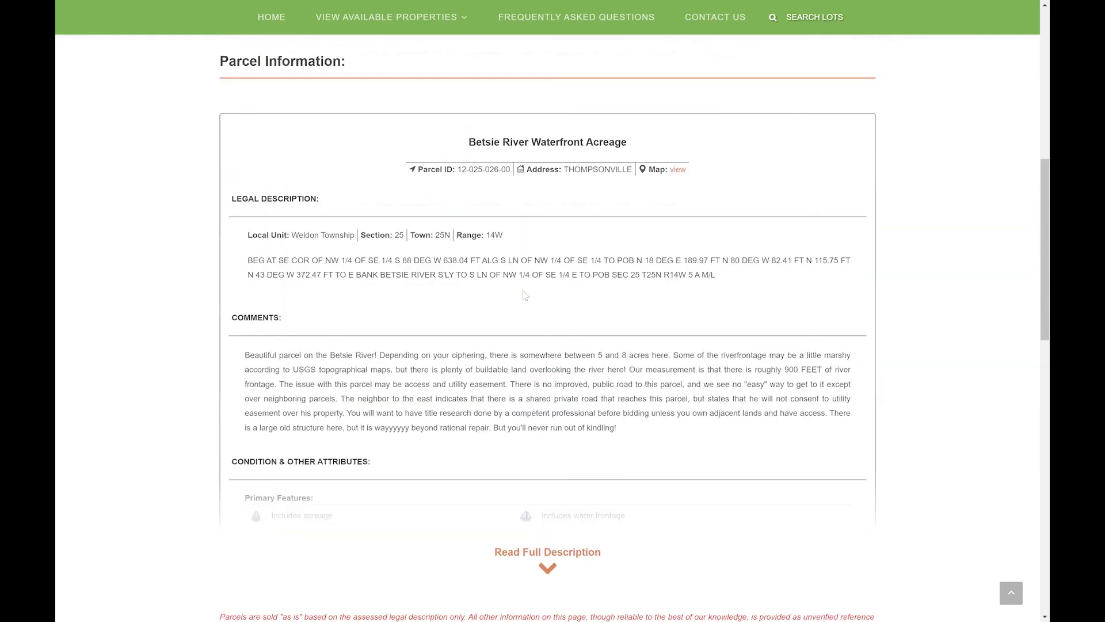
scroll(525, 296, up, 8)
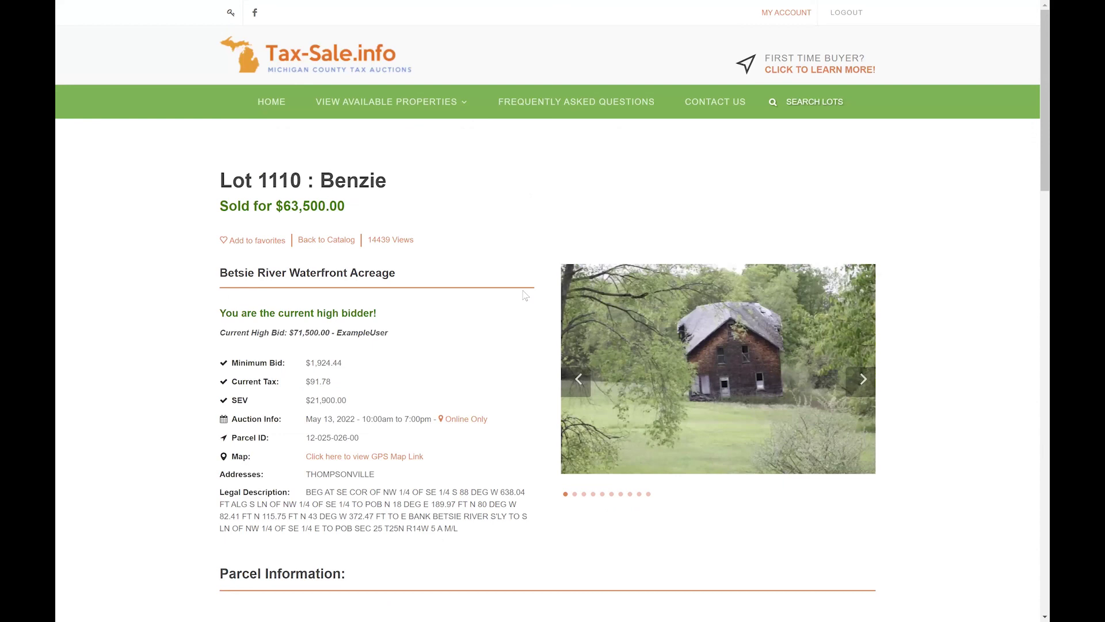